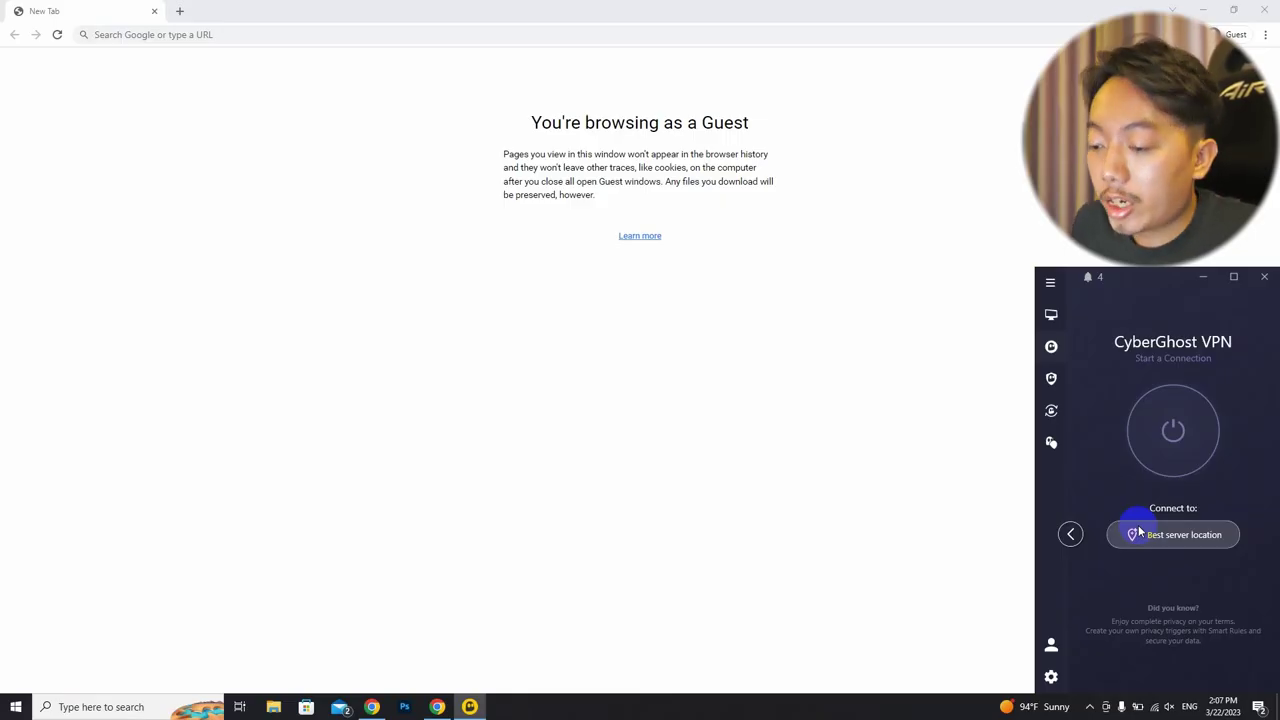
Connect CyberGhost VPN through a United States server in Seattle
left_click(1143, 538)
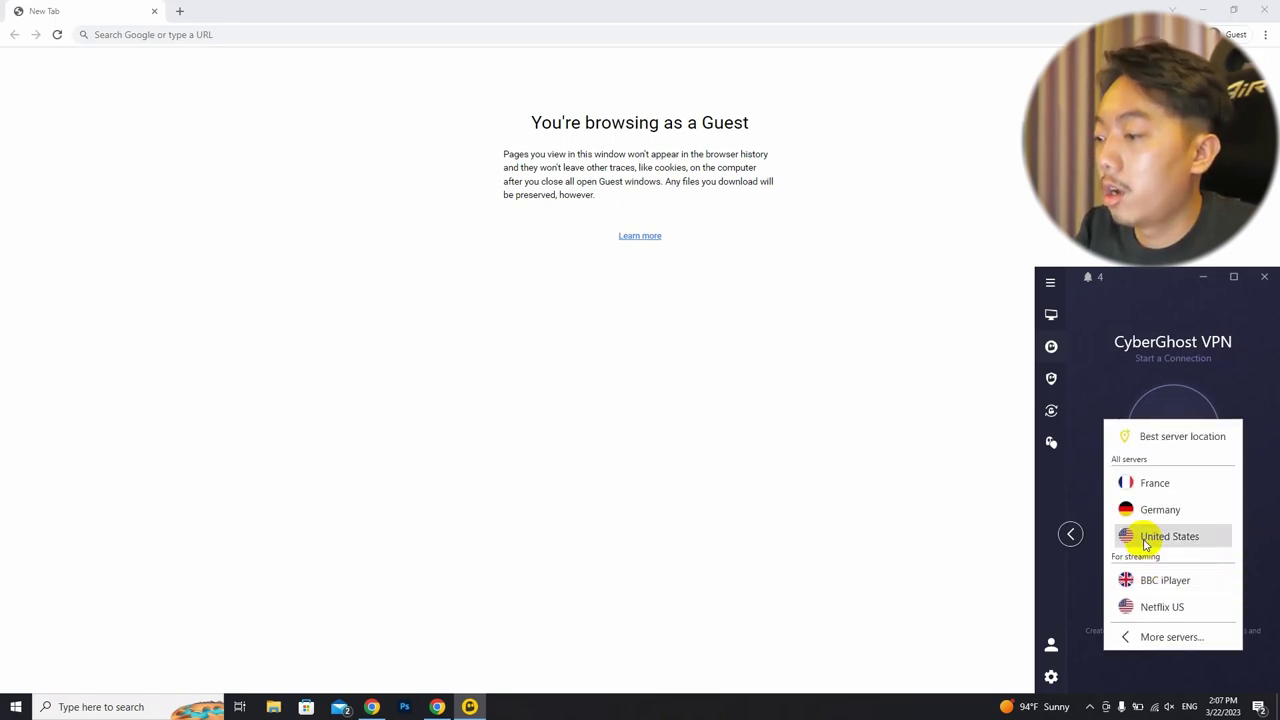
left_click(1146, 540)
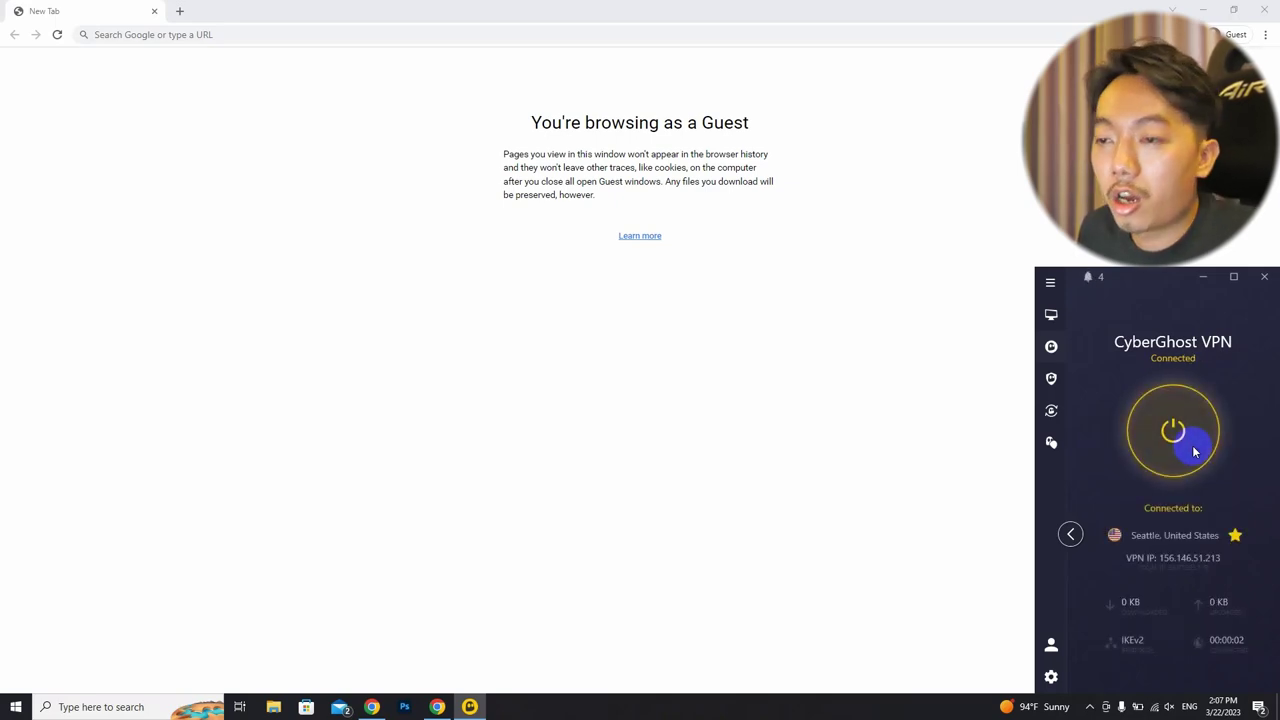
Search Google for 'chatgpt' and open OpenAI's Introducing ChatGPT result
left_click(300, 35)
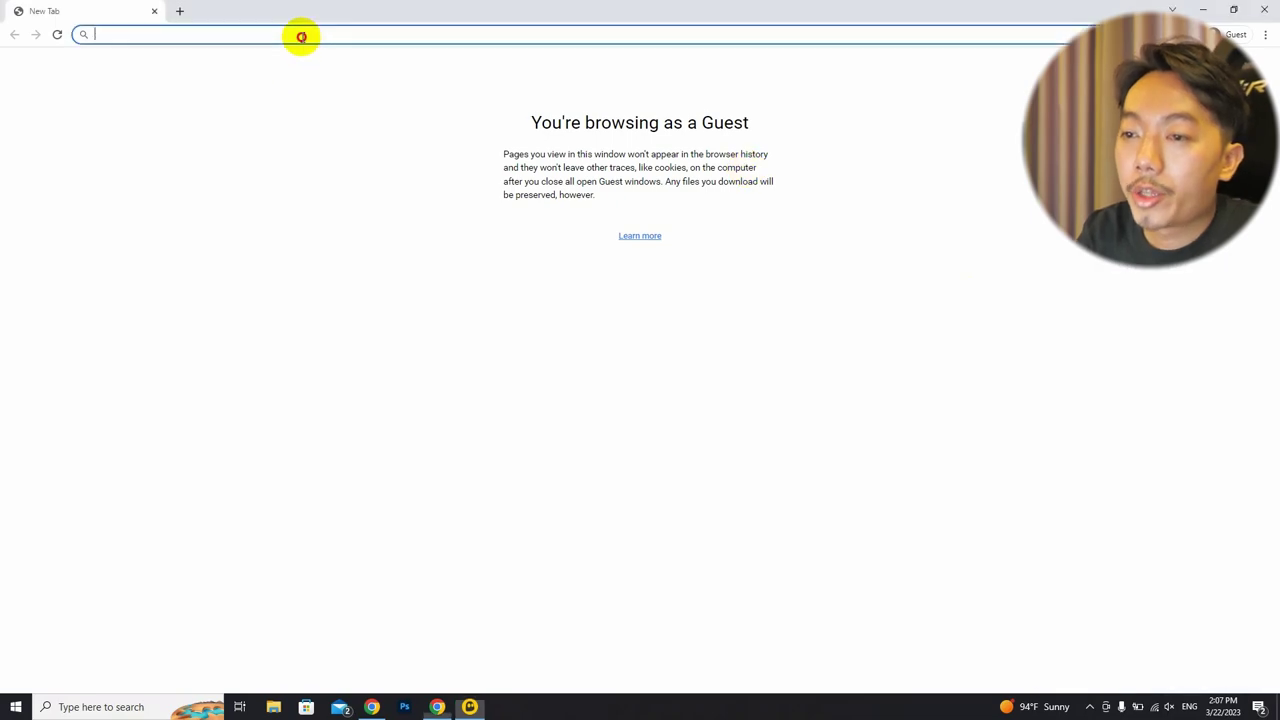
type("google.com")
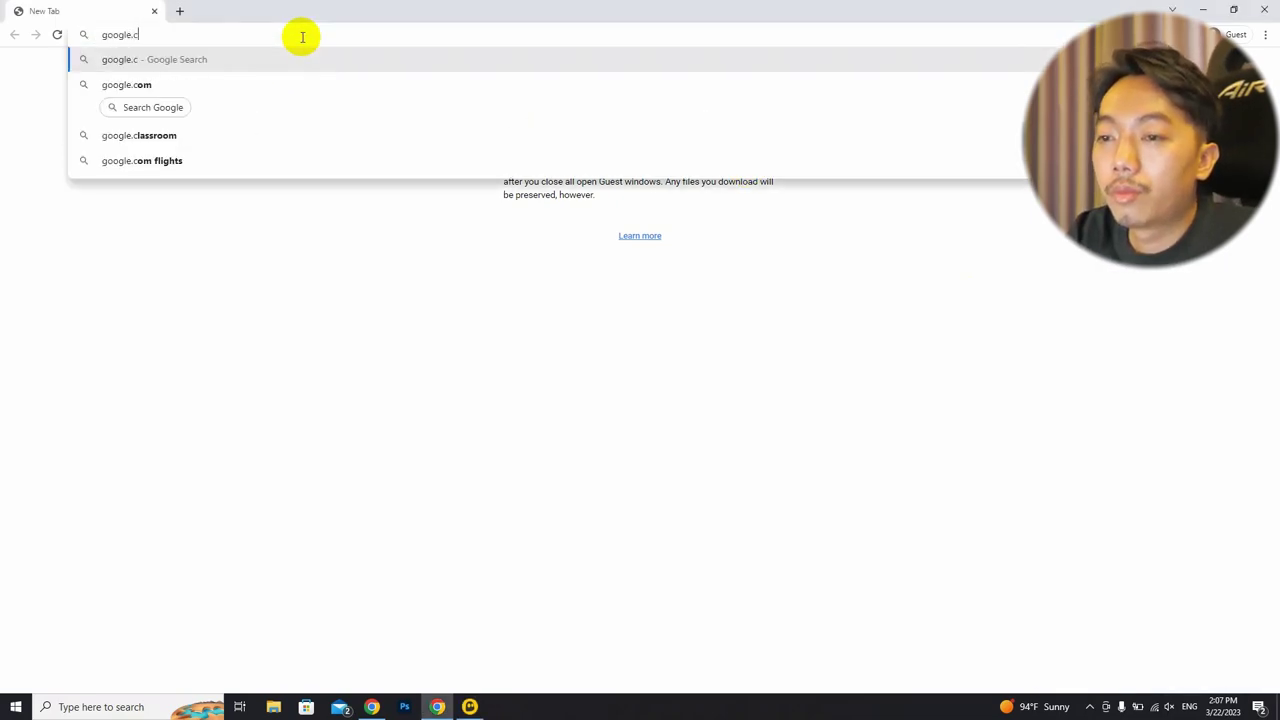
key("Return")
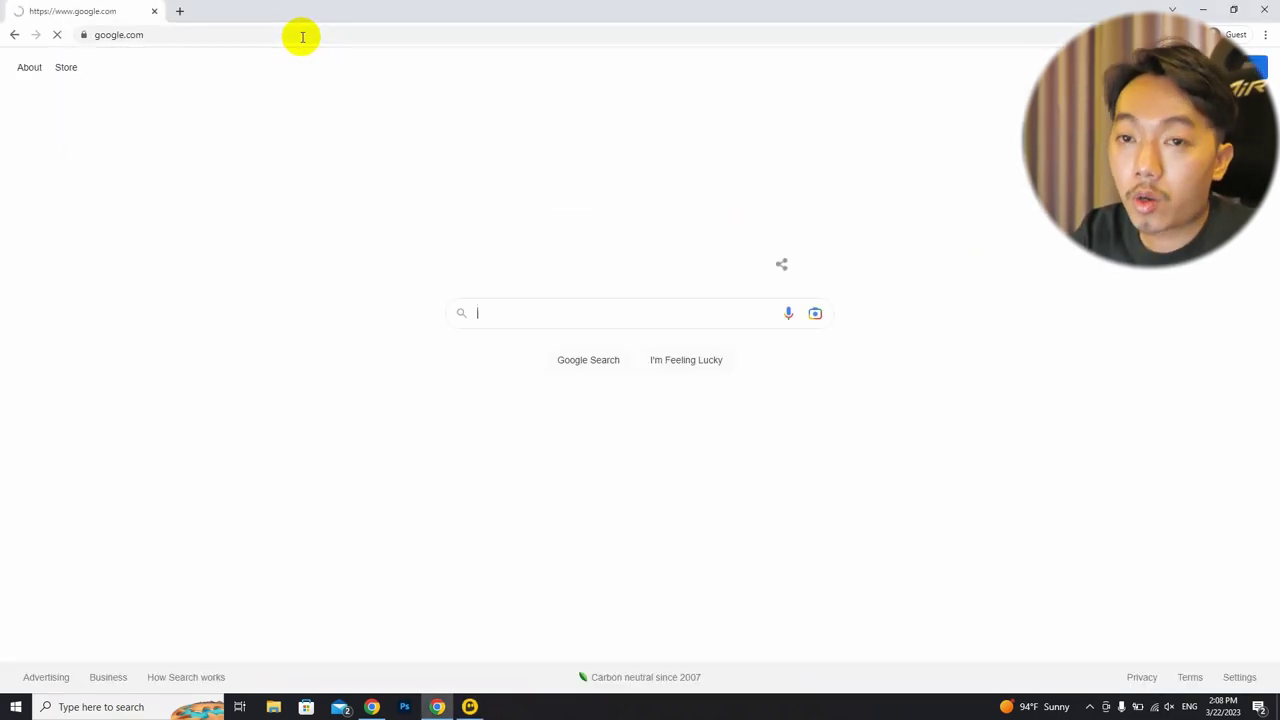
type("ch")
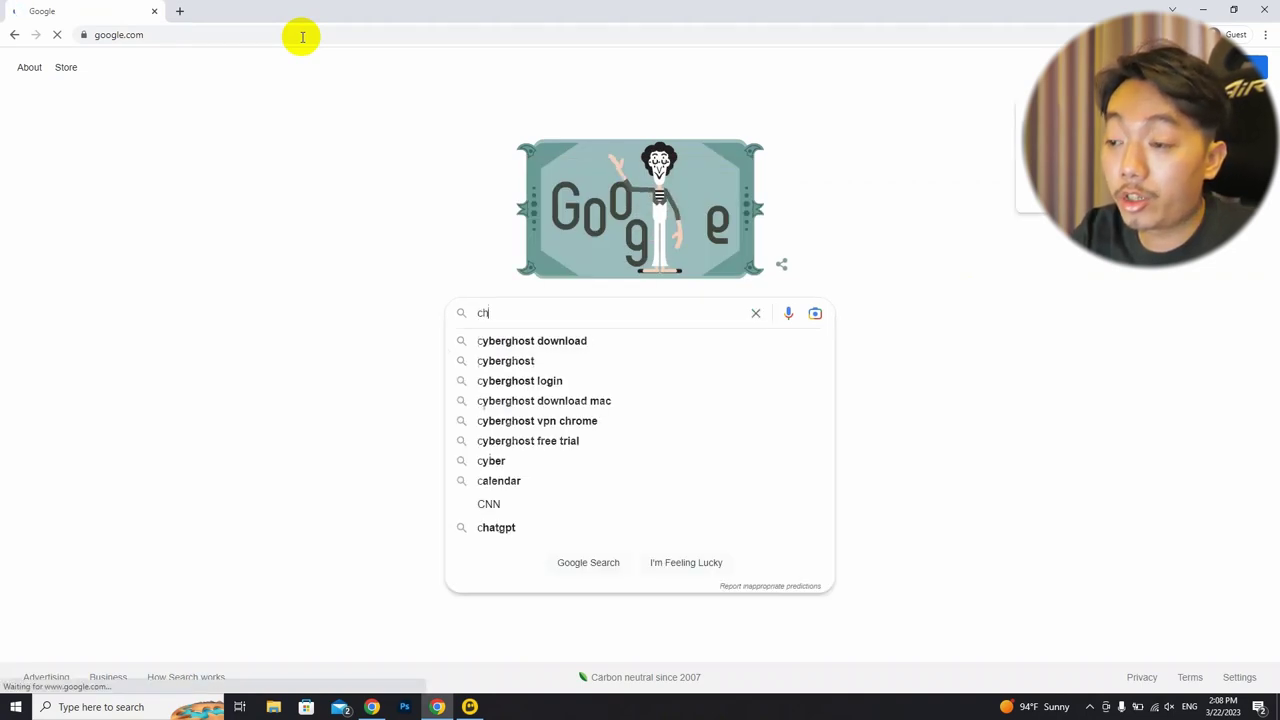
type("atgpt")
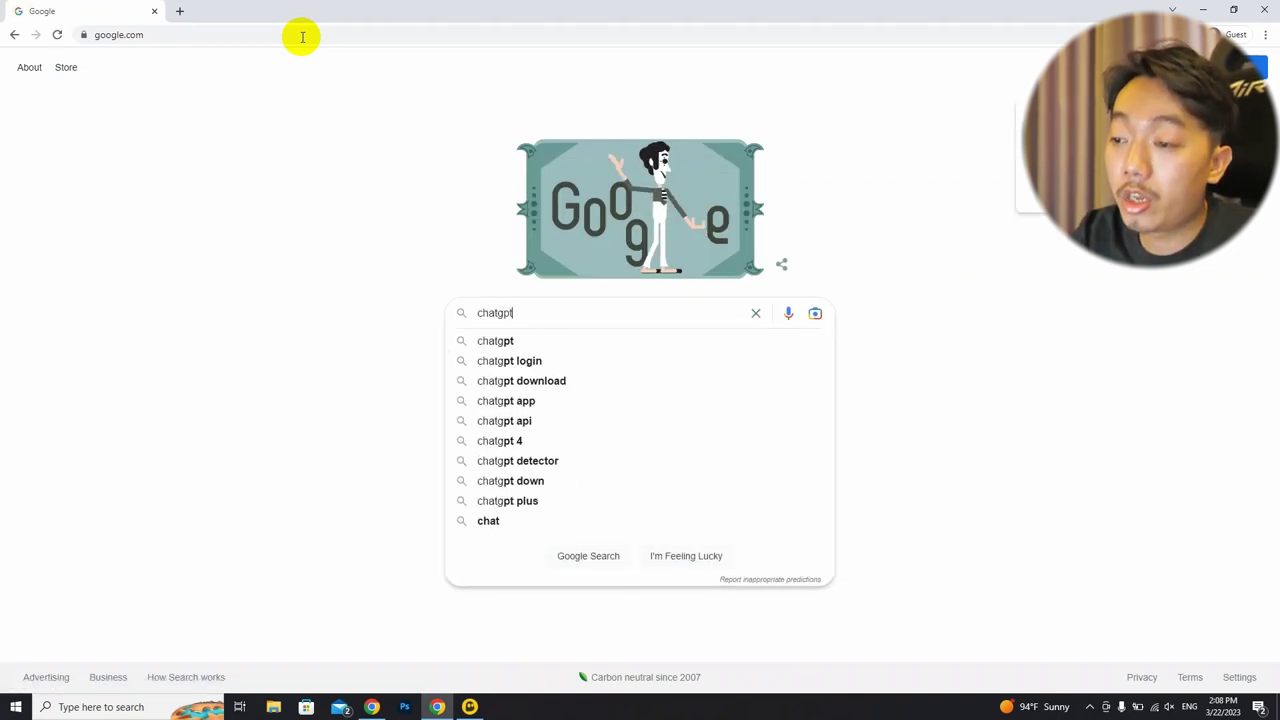
key("Return")
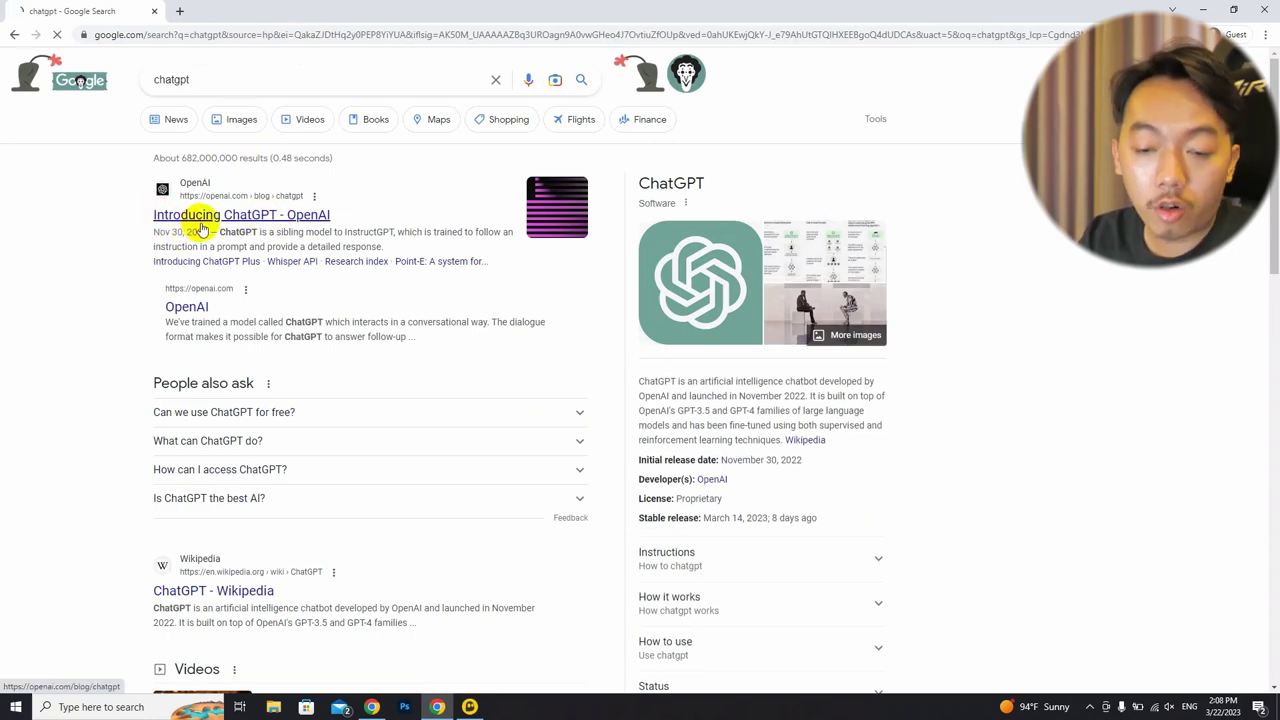
left_click(227, 227)
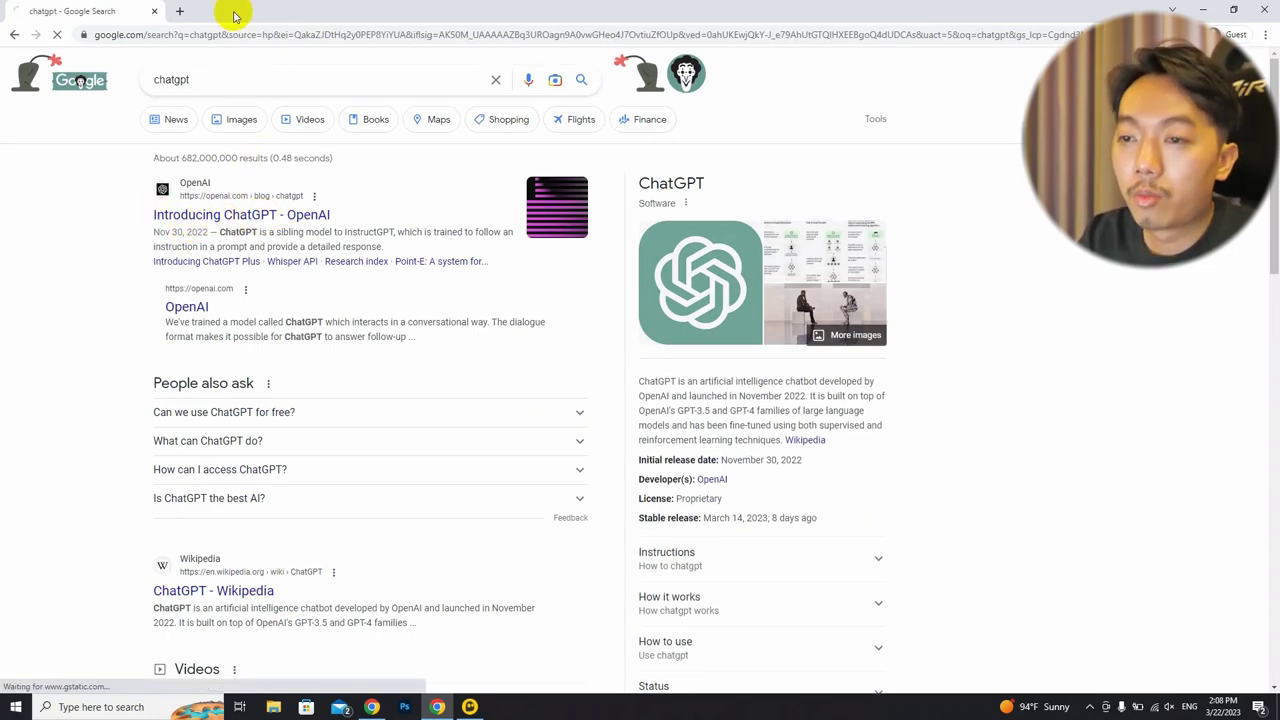
Visit openai.com, then go back to the Introducing ChatGPT blog page
left_click(183, 34)
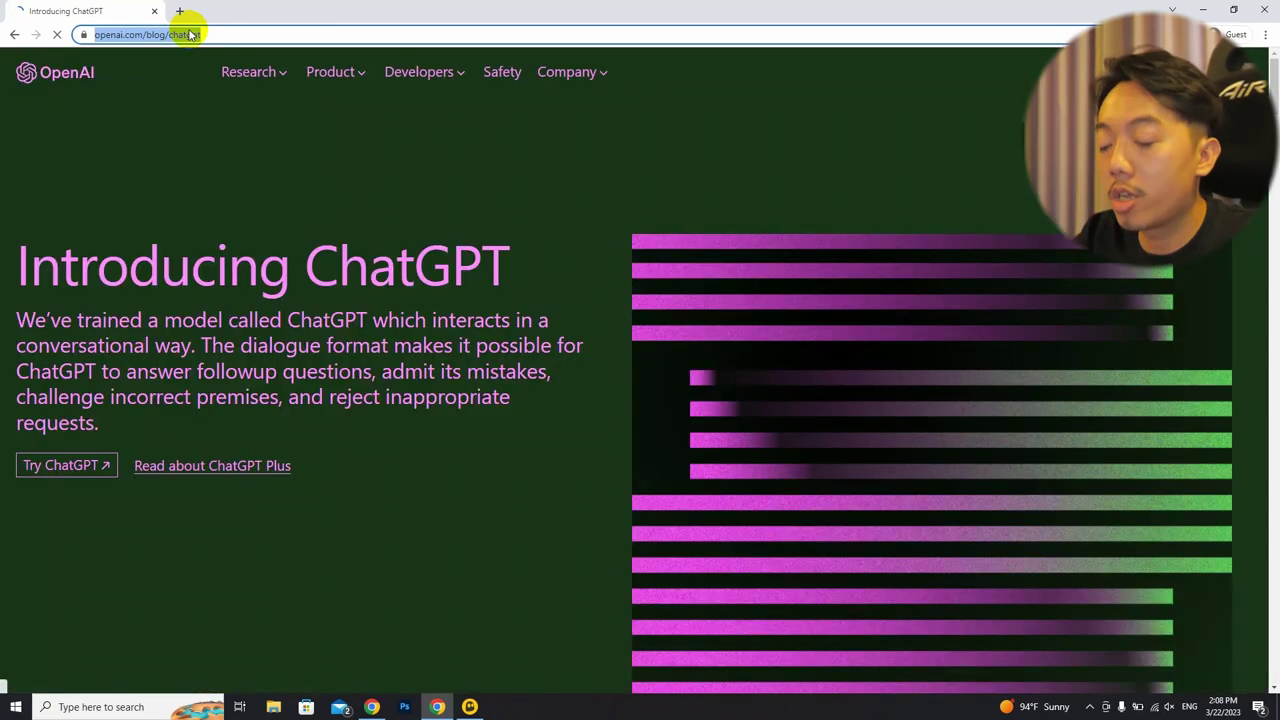
type("openai.com")
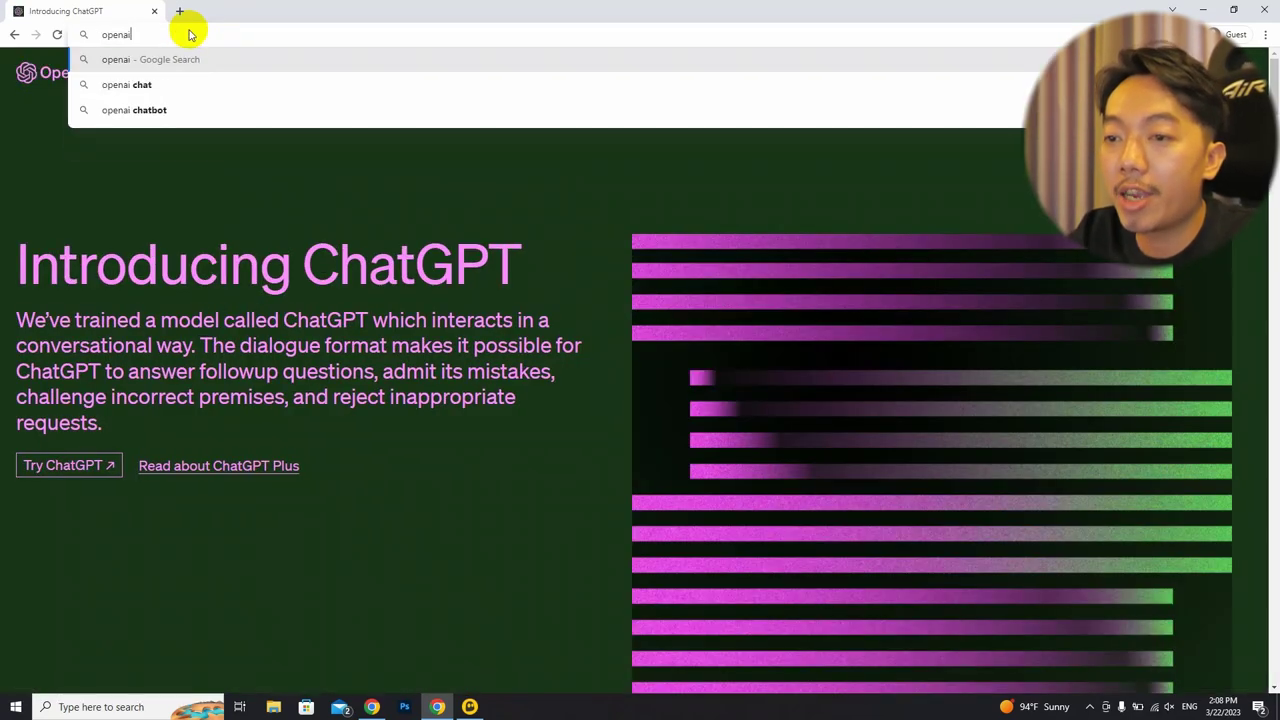
key("Return")
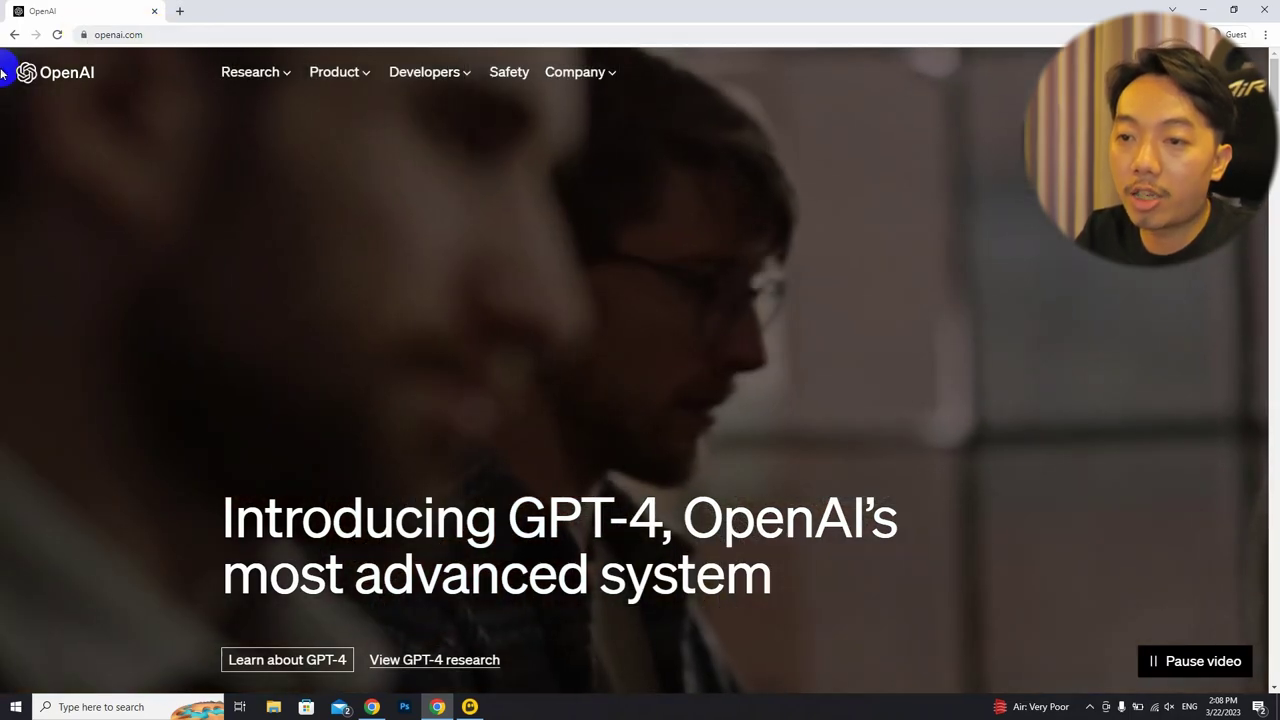
left_click(14, 34)
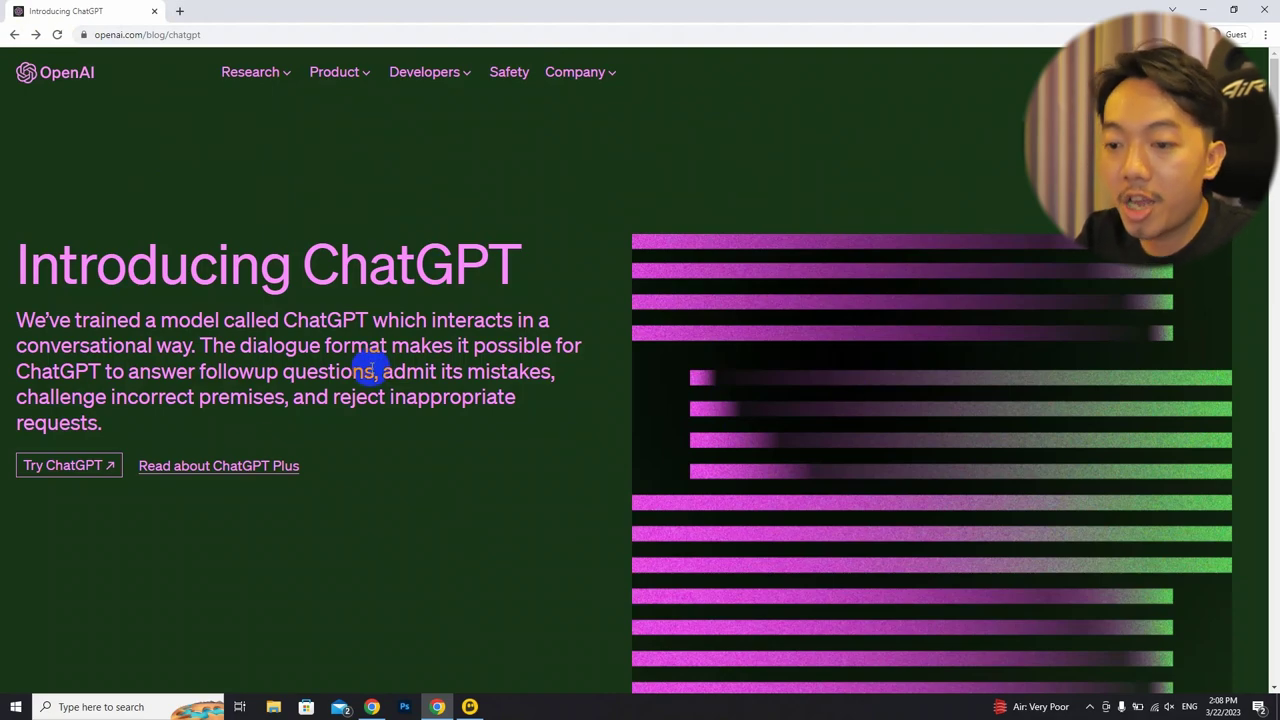
Open ChatGPT via Try ChatGPT, pass Cloudflare's human check, and add a blank tab
left_click(82, 468)
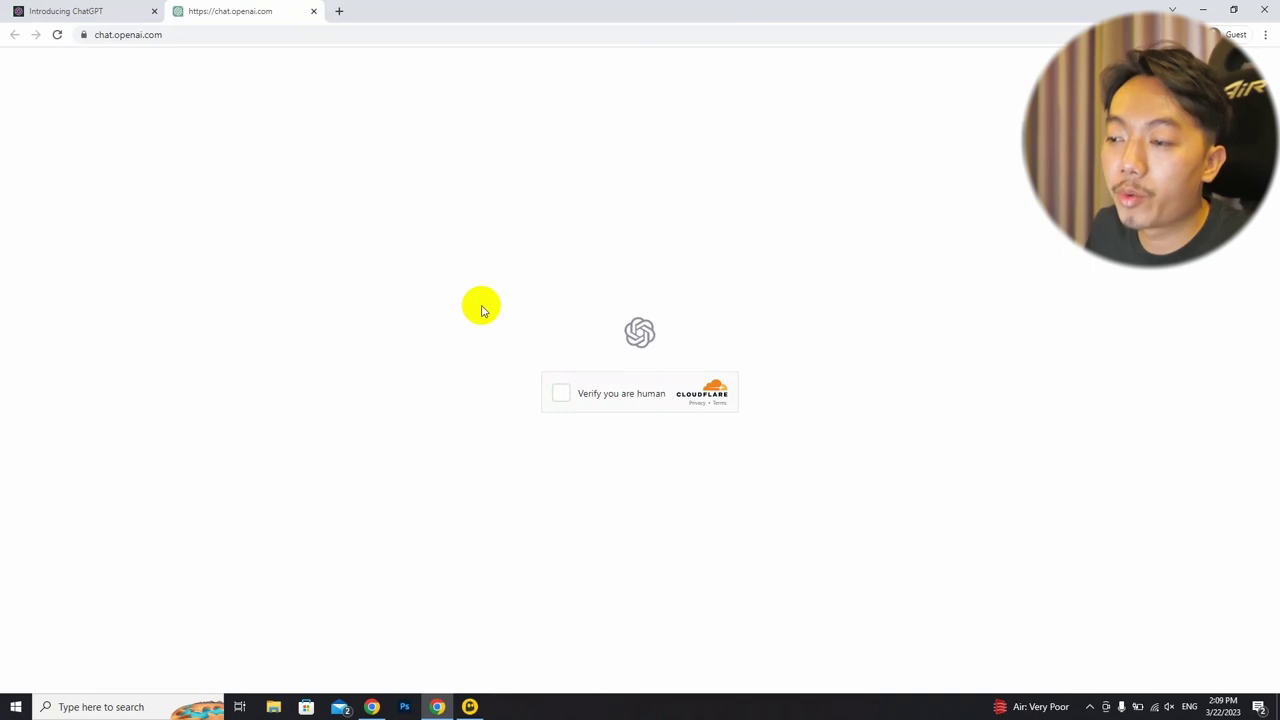
left_click(567, 396)
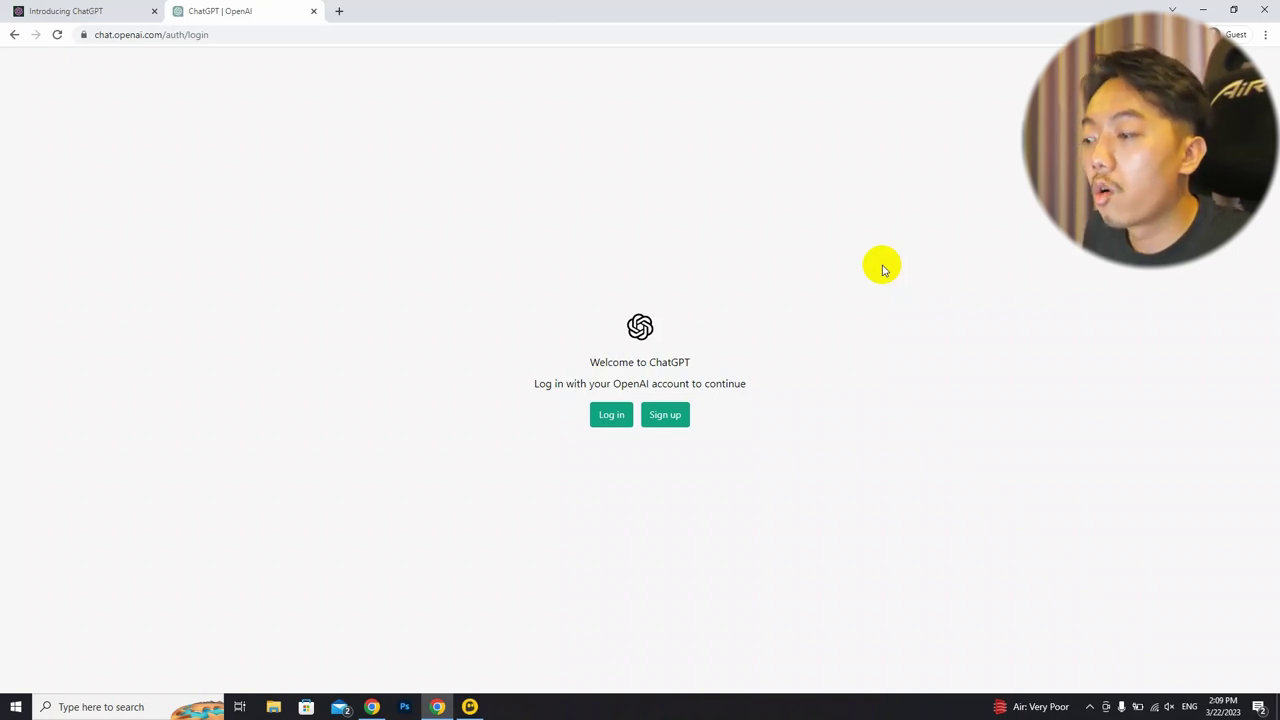
left_click(339, 10)
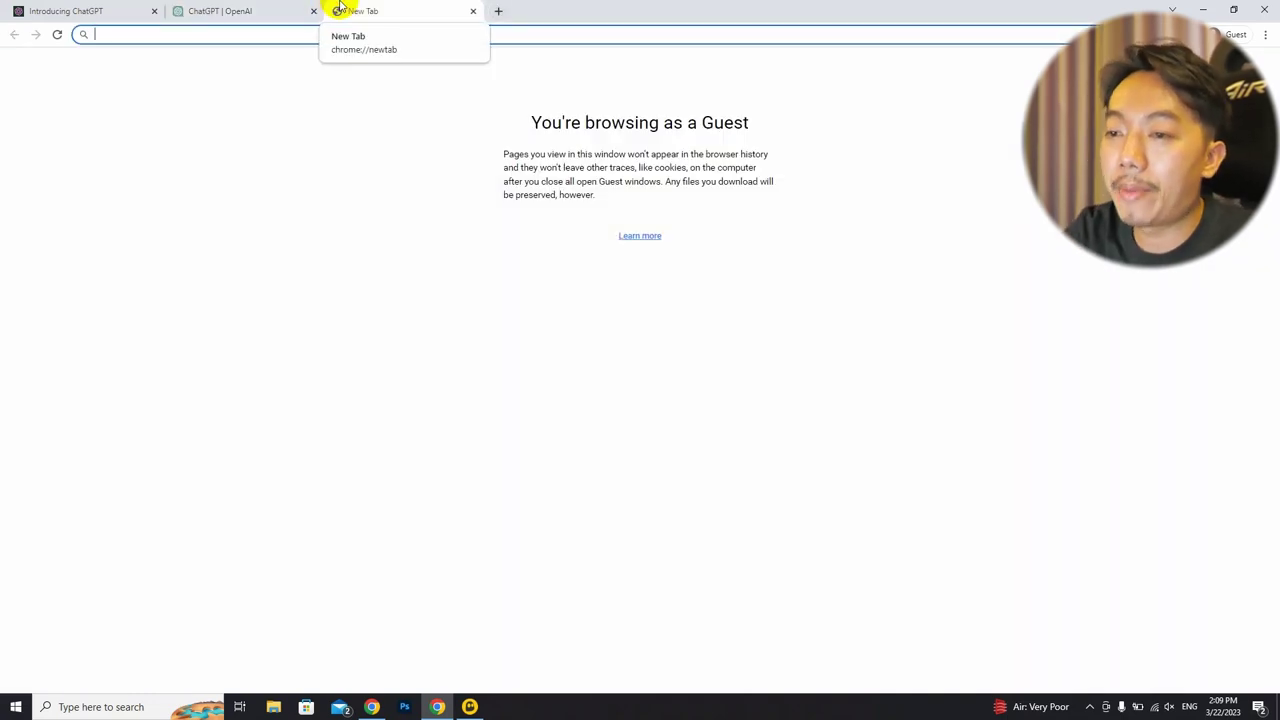
Search for 'microsoft account' and open the Microsoft account sign-in page
type("microsoft account")
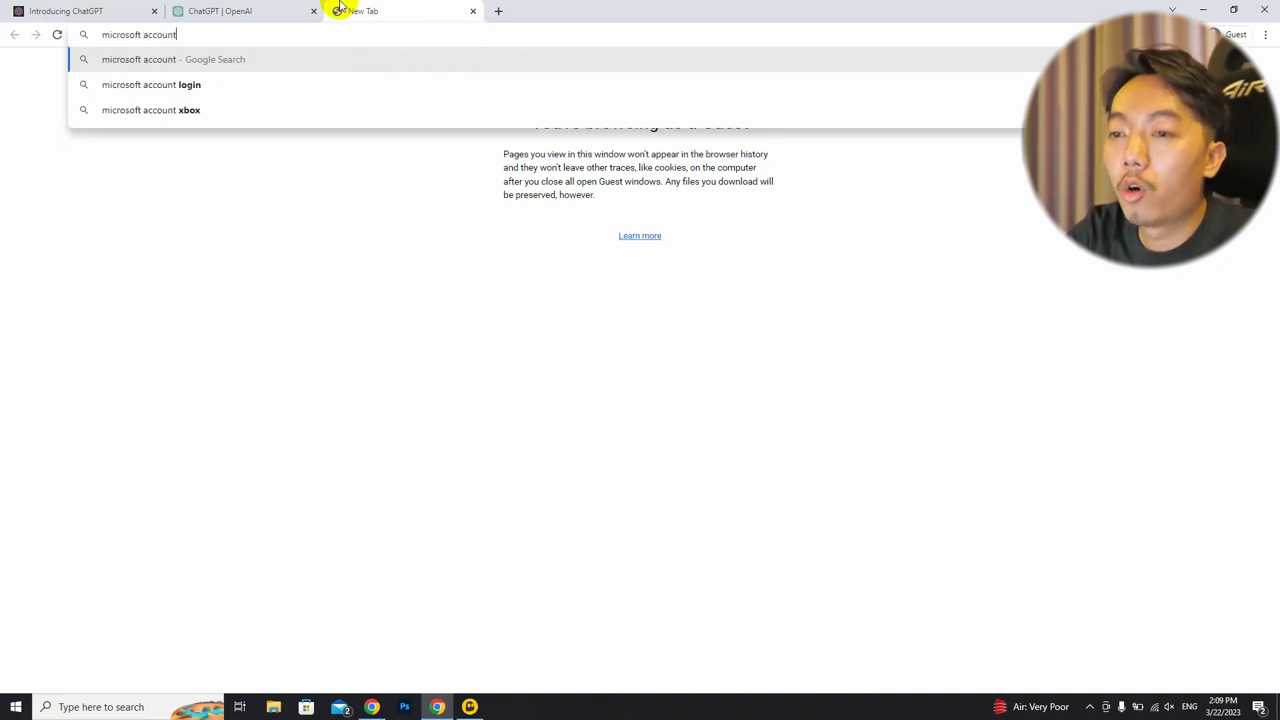
key("Return")
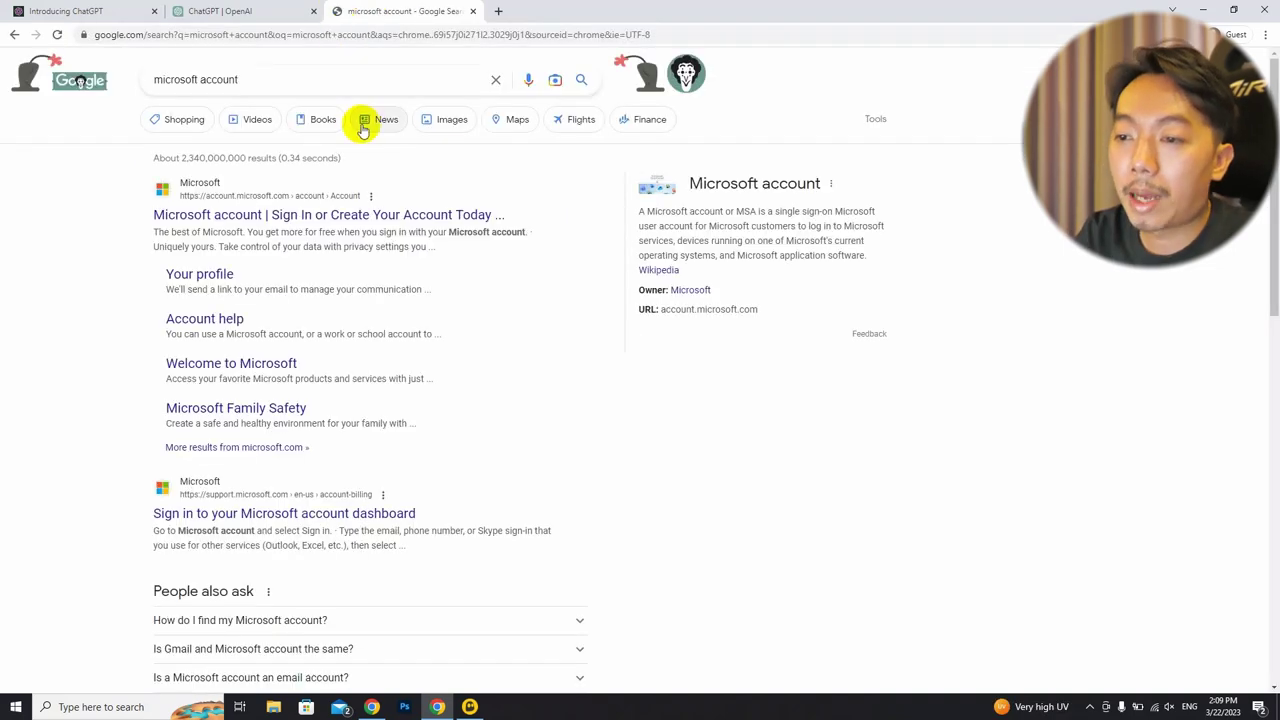
left_click(287, 212)
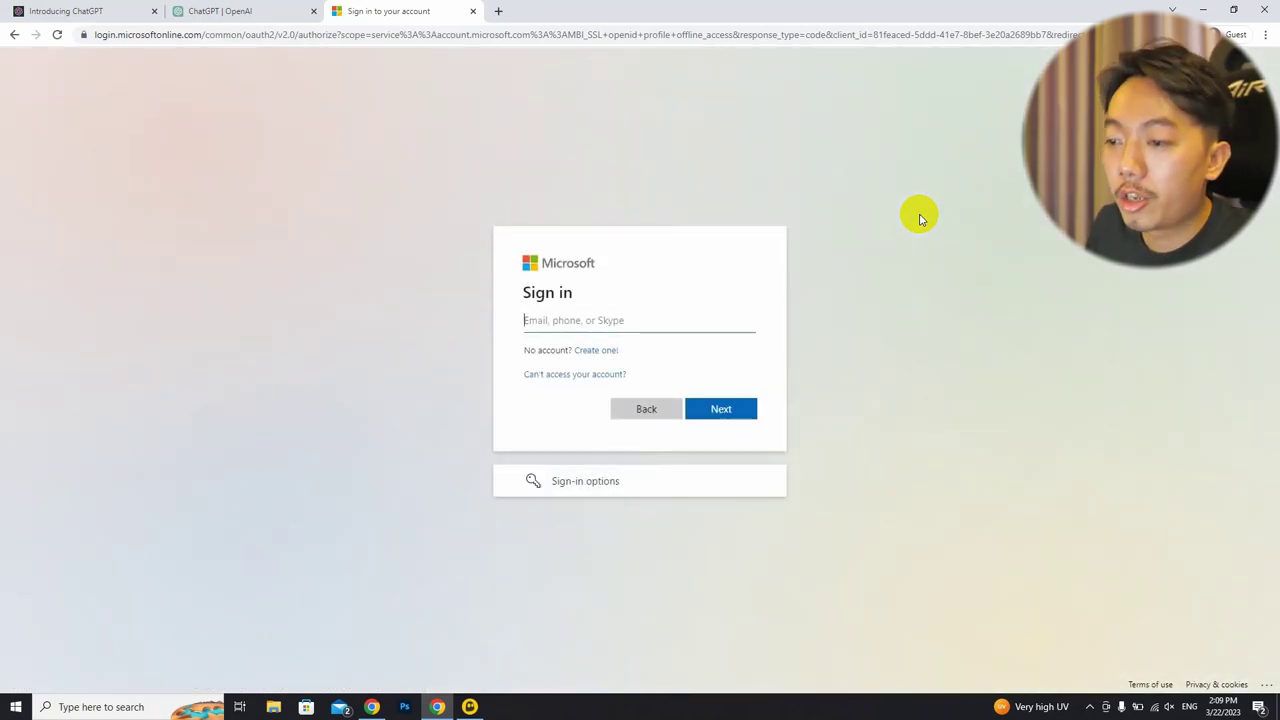
left_click(590, 352)
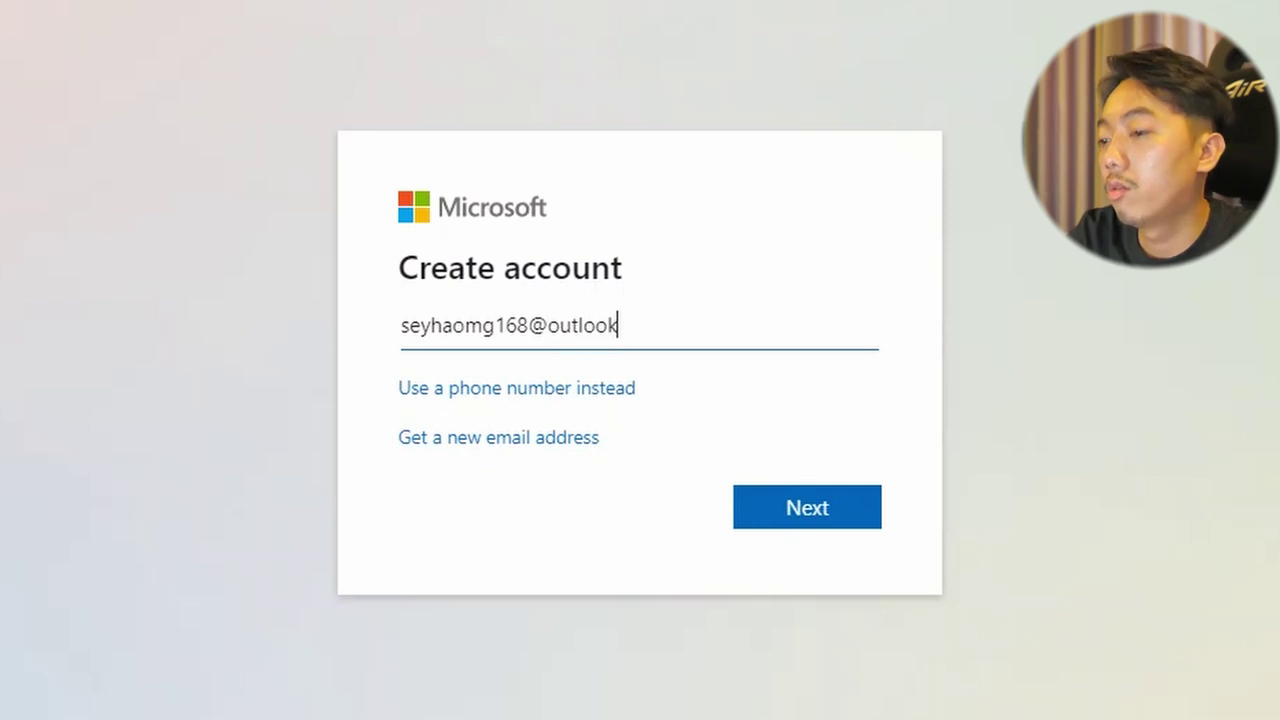
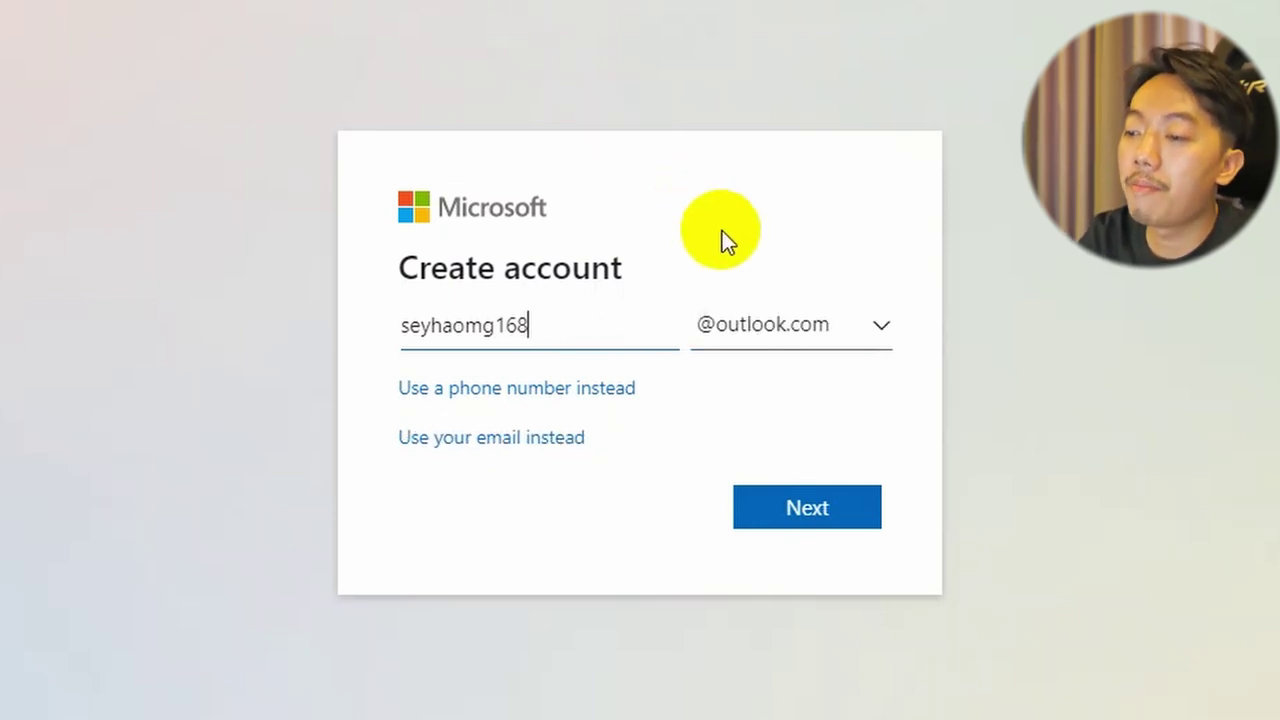
left_click(806, 514)
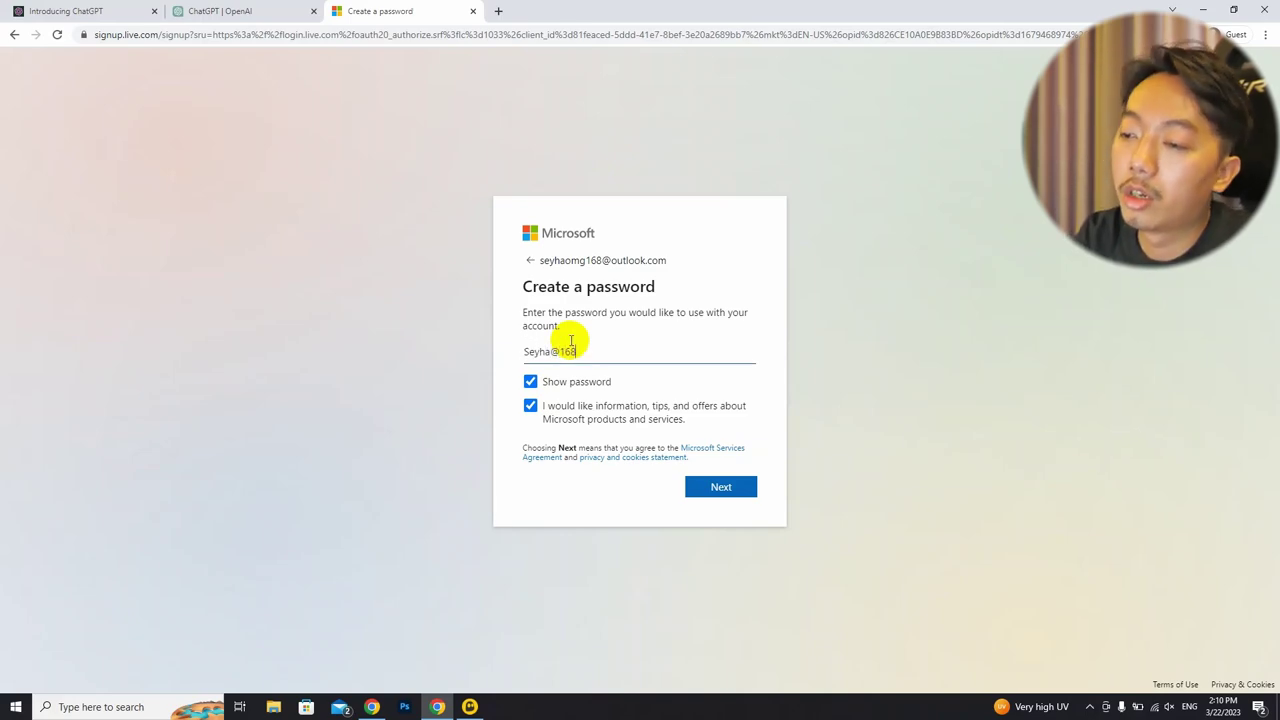
Submit the new password and keep United States as the country
left_click(714, 491)
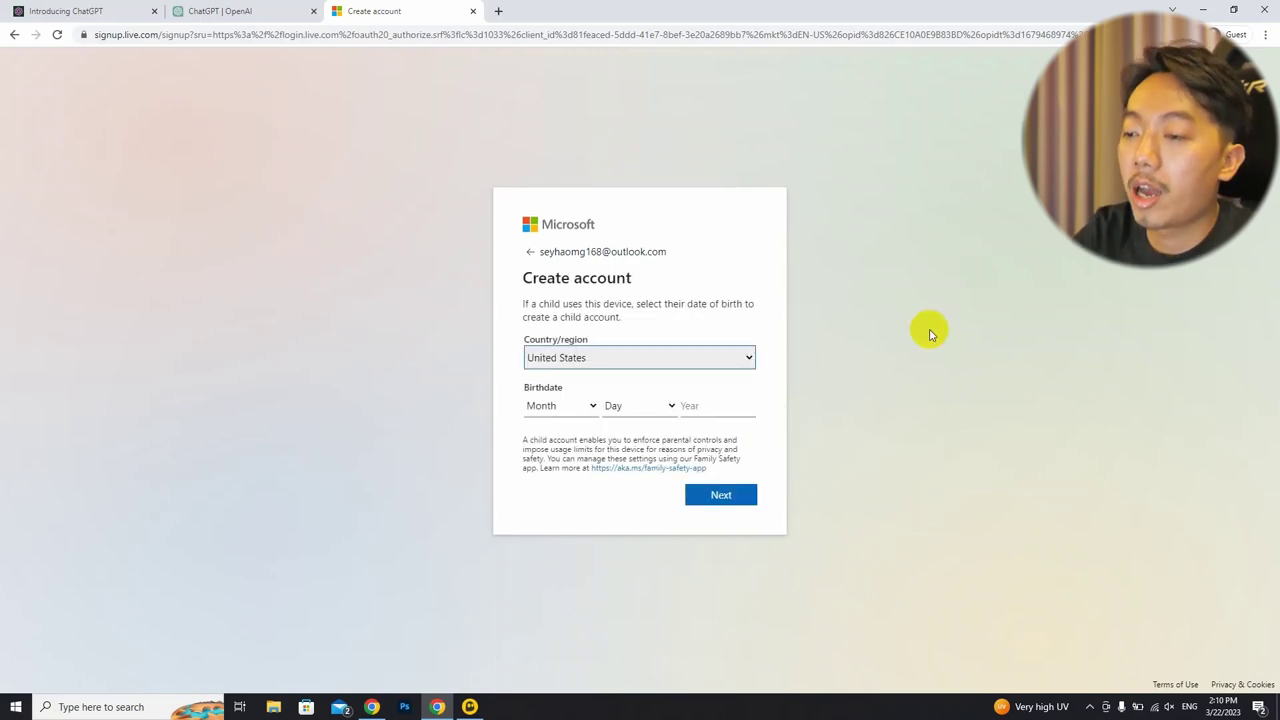
left_click(663, 357)
left_click(663, 357)
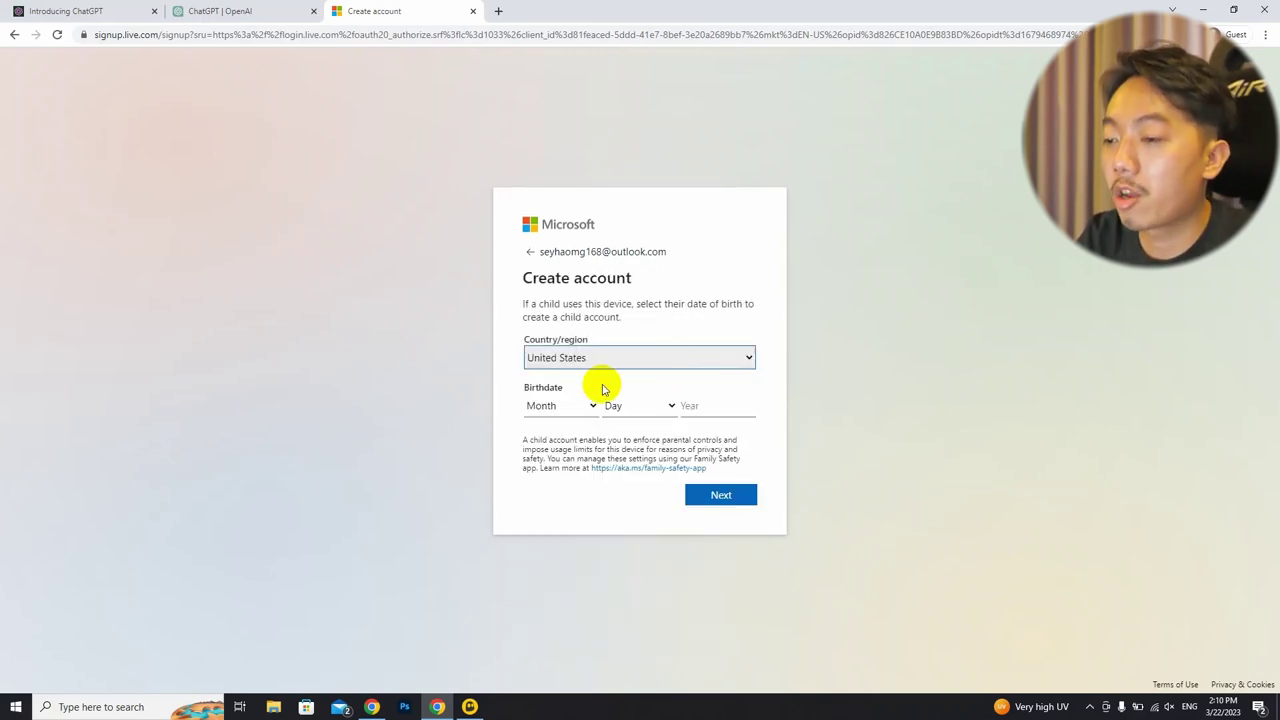
Enter a January 15, 1997 birthdate and submit the details
left_click(572, 405)
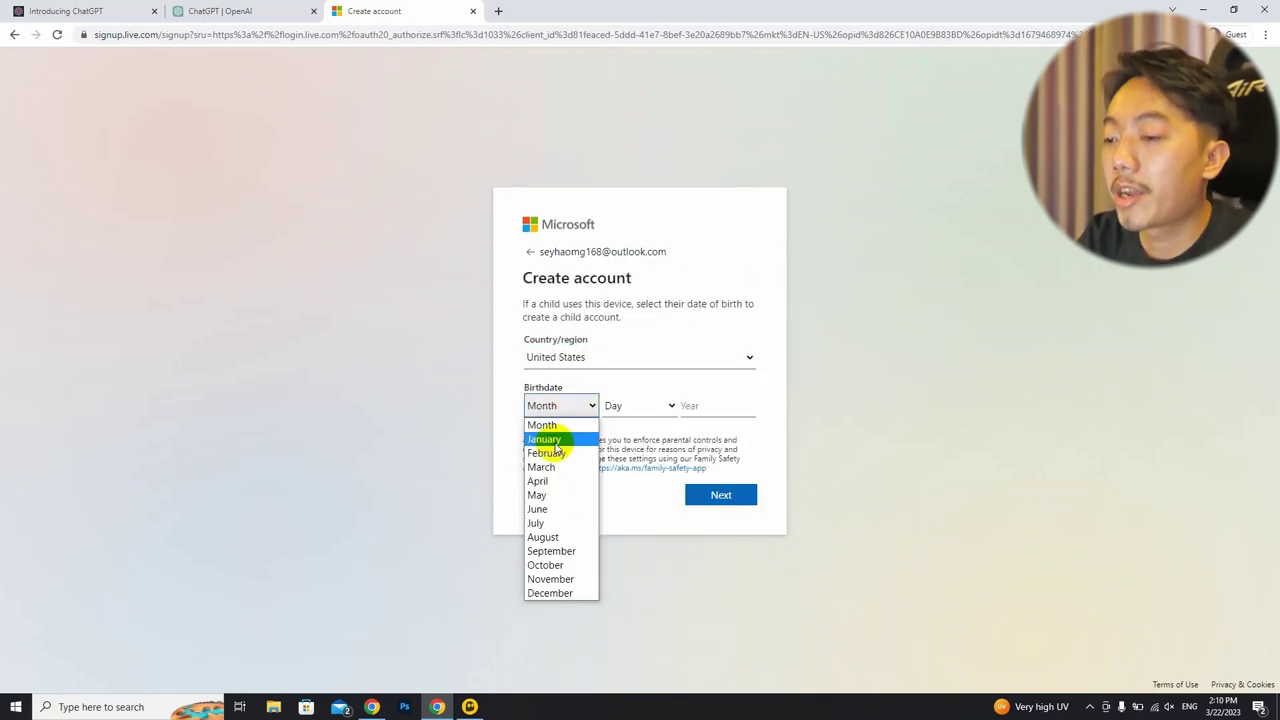
left_click(568, 440)
left_click(620, 407)
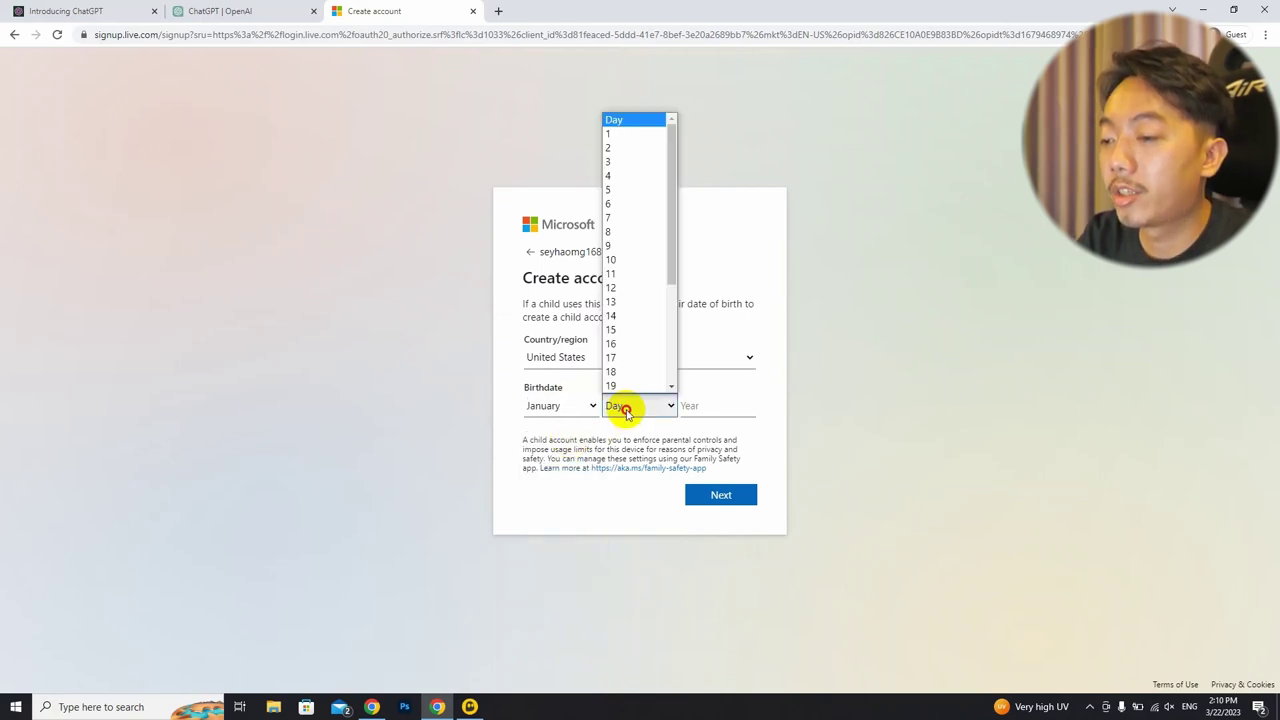
left_click(620, 335)
left_click(710, 400)
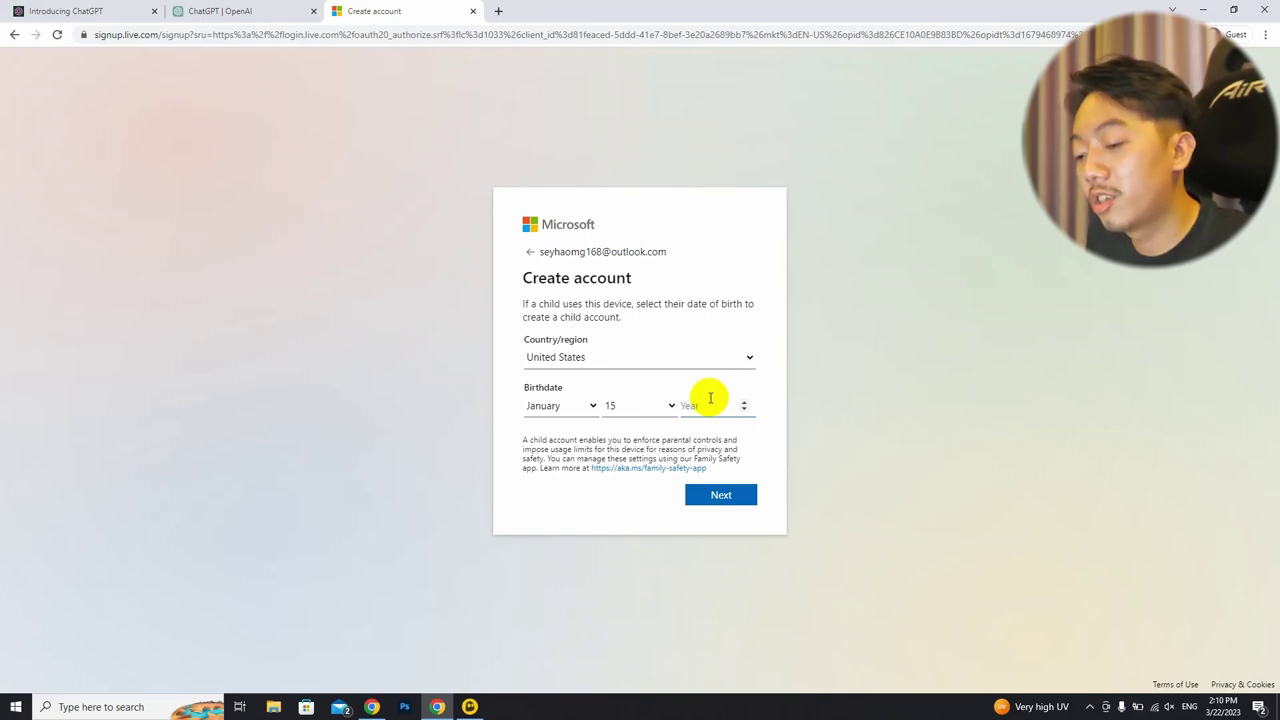
type("3")
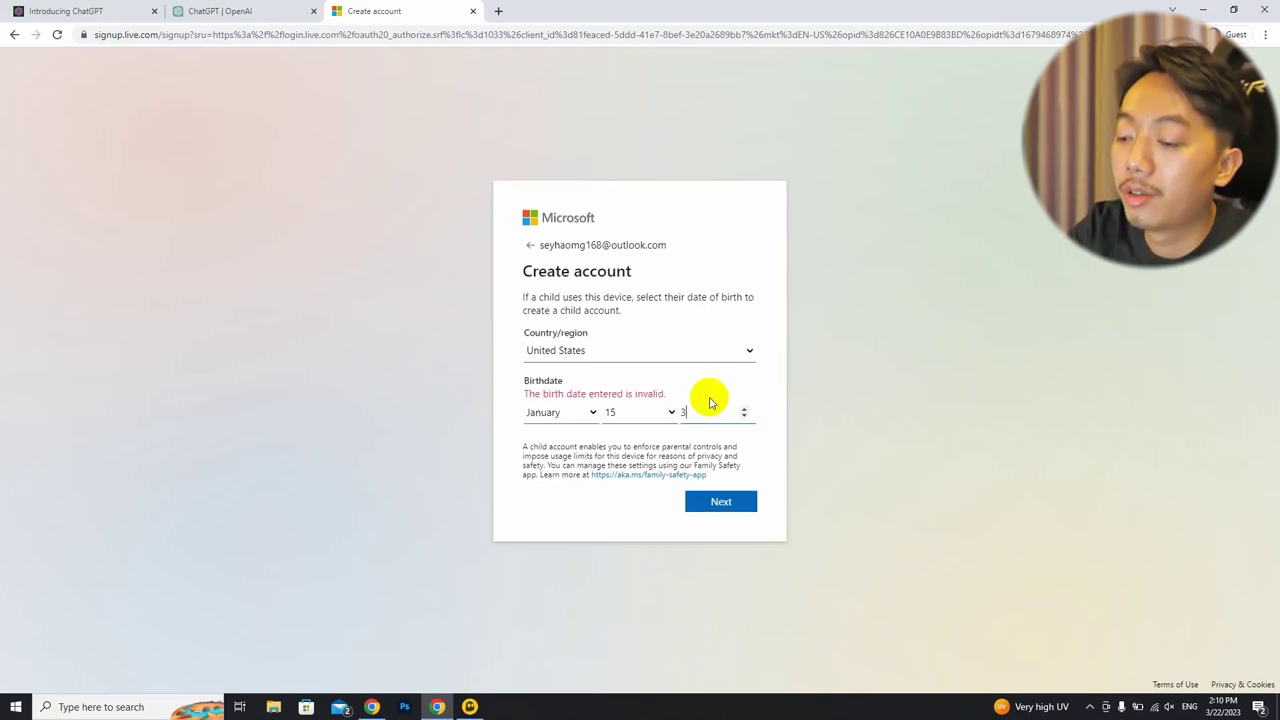
key("BackSpace")
type("2")
key("BackSpace")
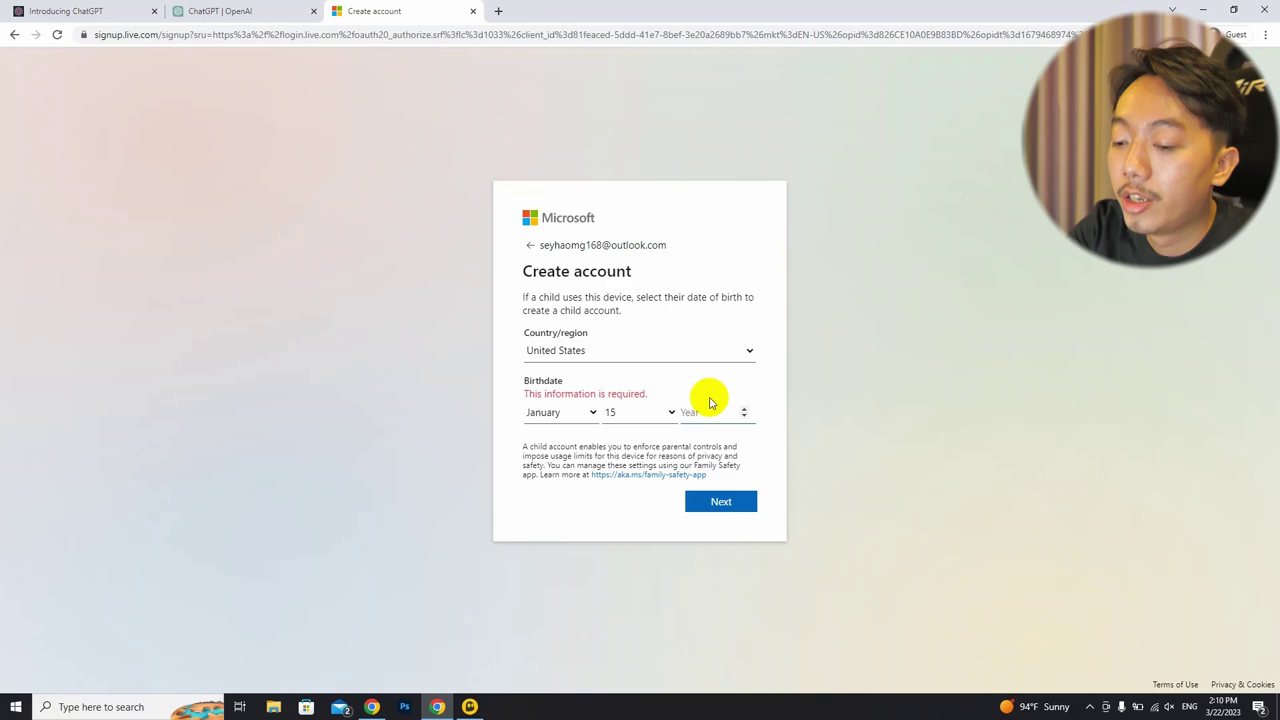
type("1997")
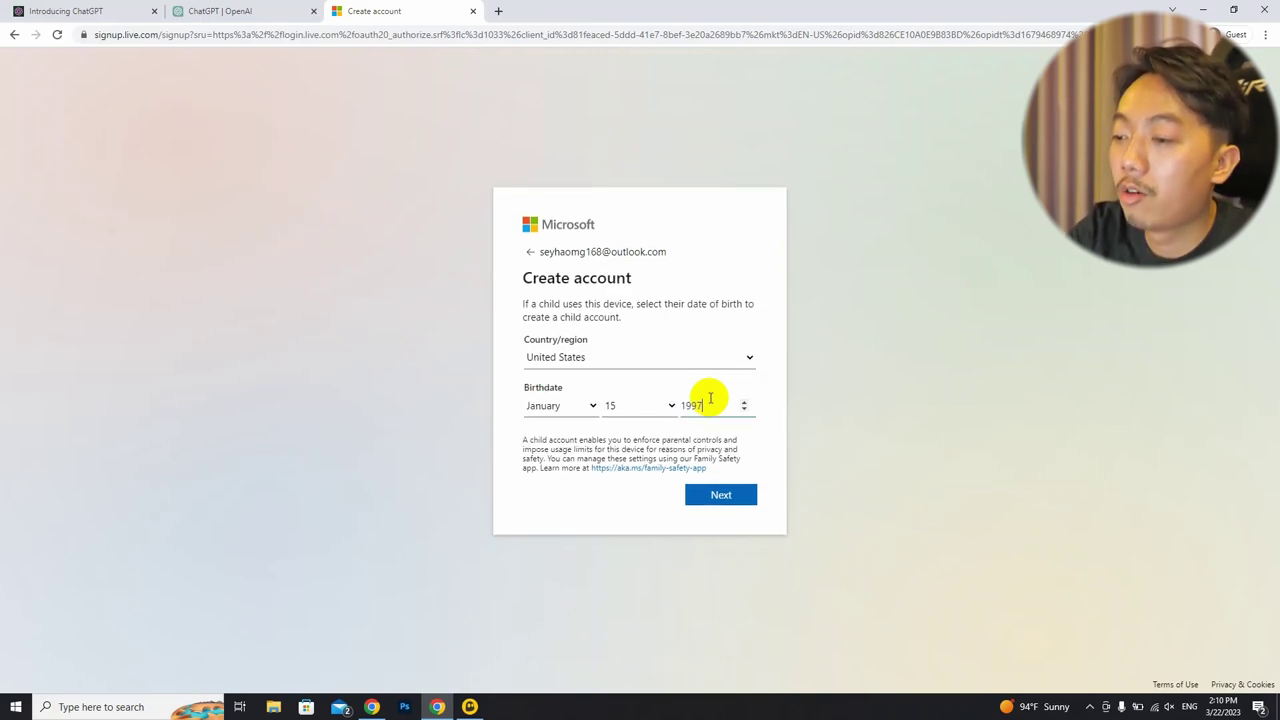
left_click(740, 494)
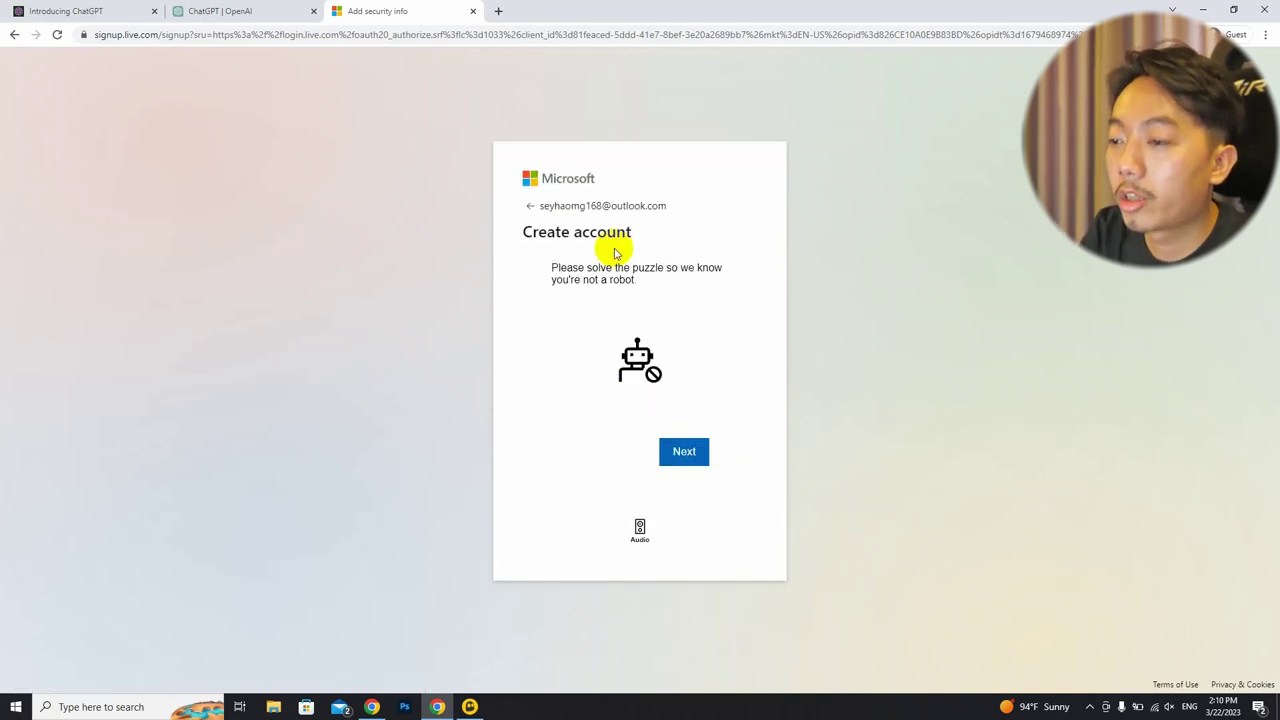
Solve both rounds of the identical-objects puzzle by picking the matching squares
left_click(680, 455)
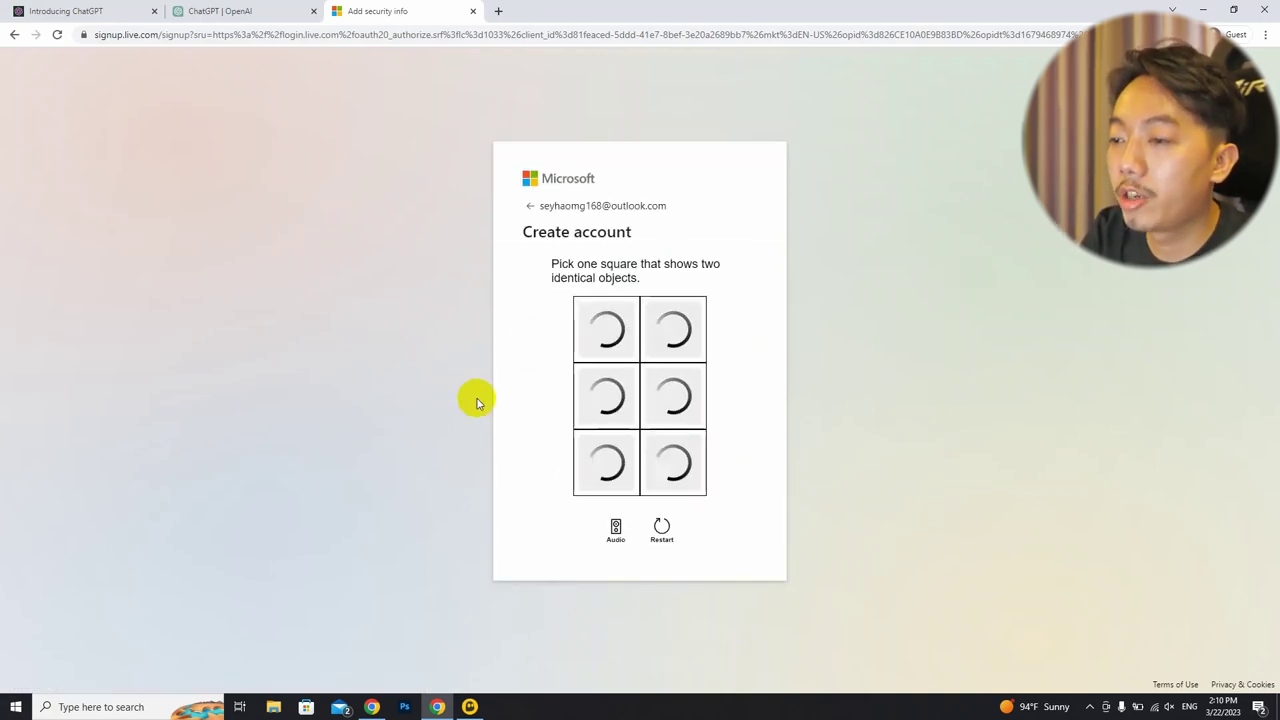
left_click(623, 390)
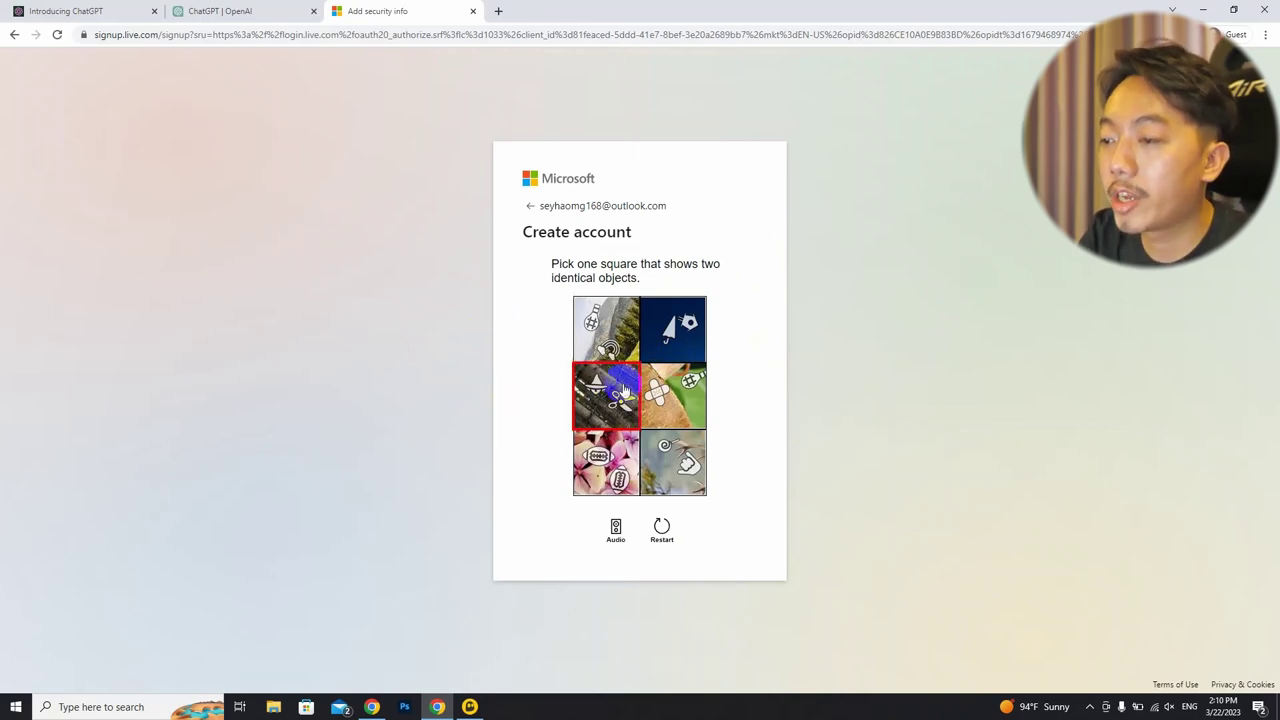
left_click(695, 485)
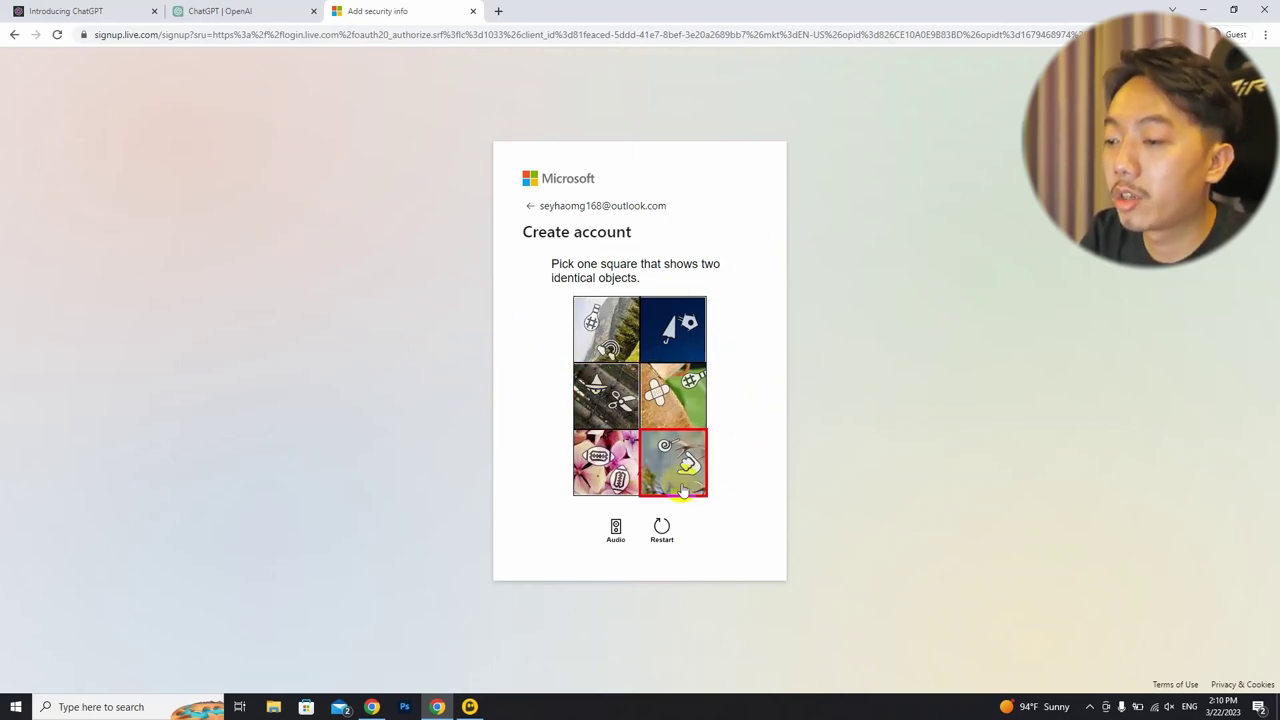
left_click(618, 466)
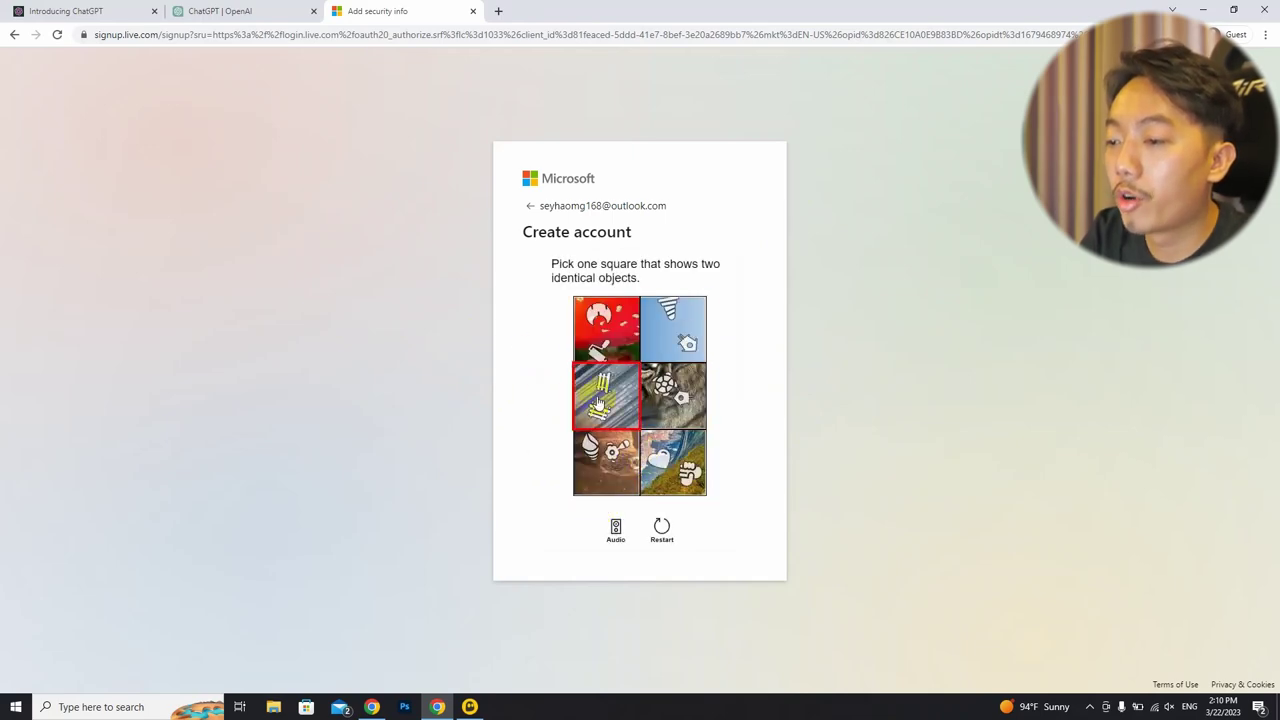
left_click(598, 402)
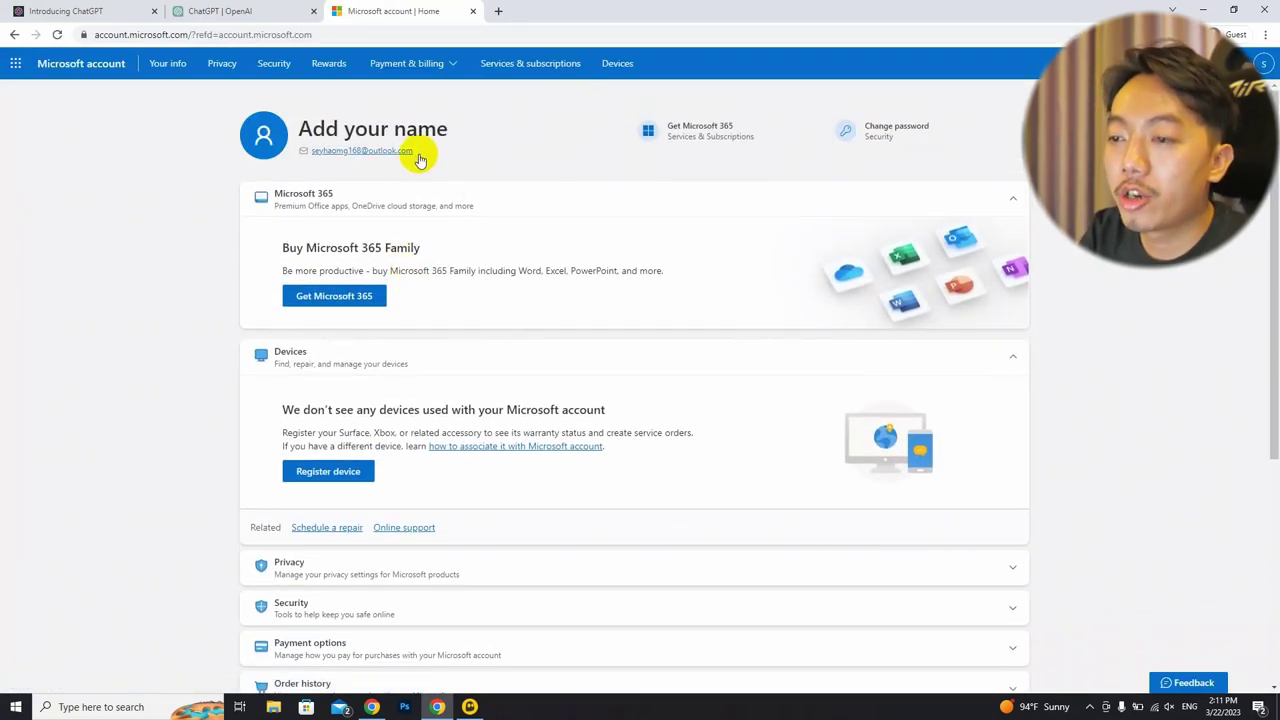
Sign up for ChatGPT with the new Microsoft account, reaching its password field
left_click_drag(418, 151, 305, 151)
left_click(263, 9)
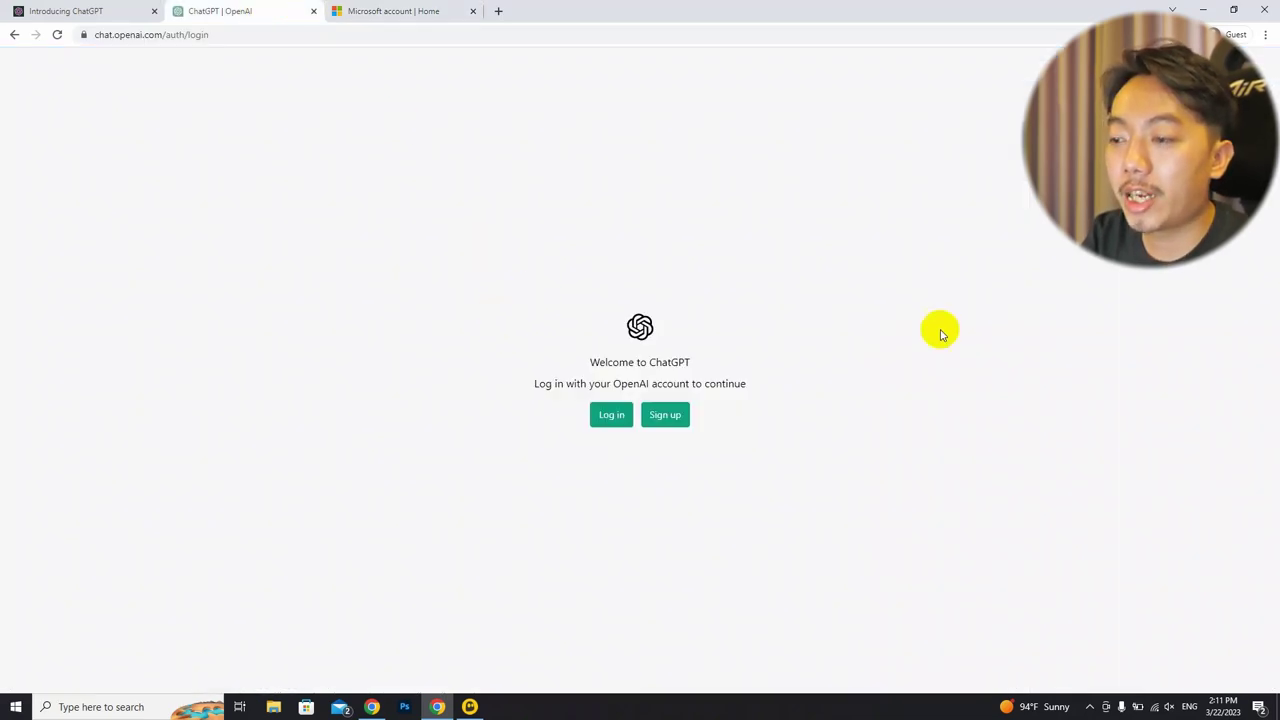
left_click(670, 421)
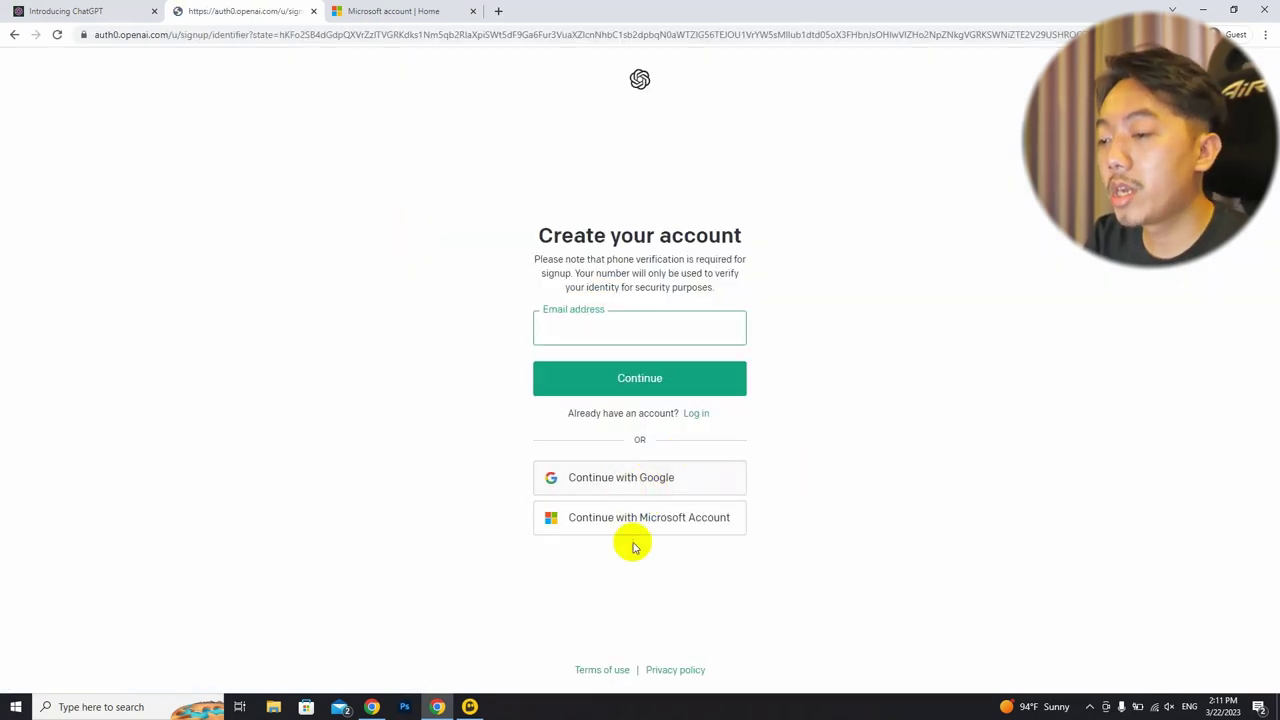
left_click(654, 517)
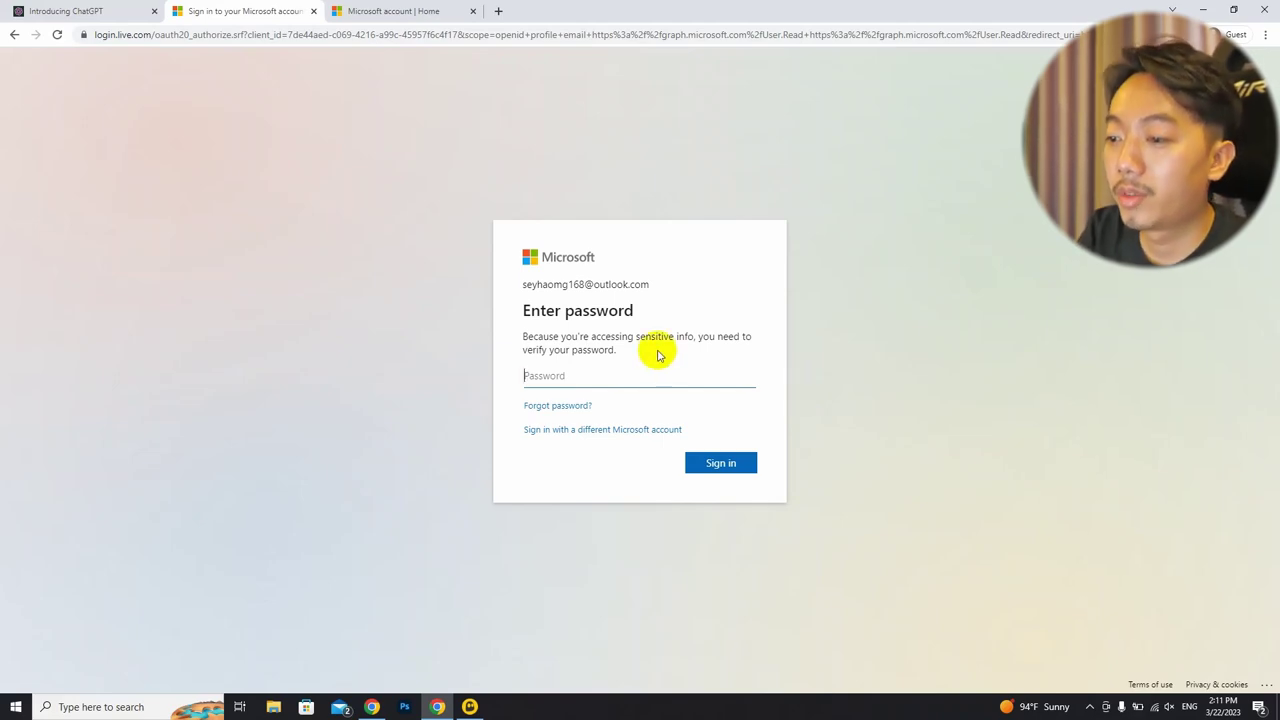
left_click(598, 376)
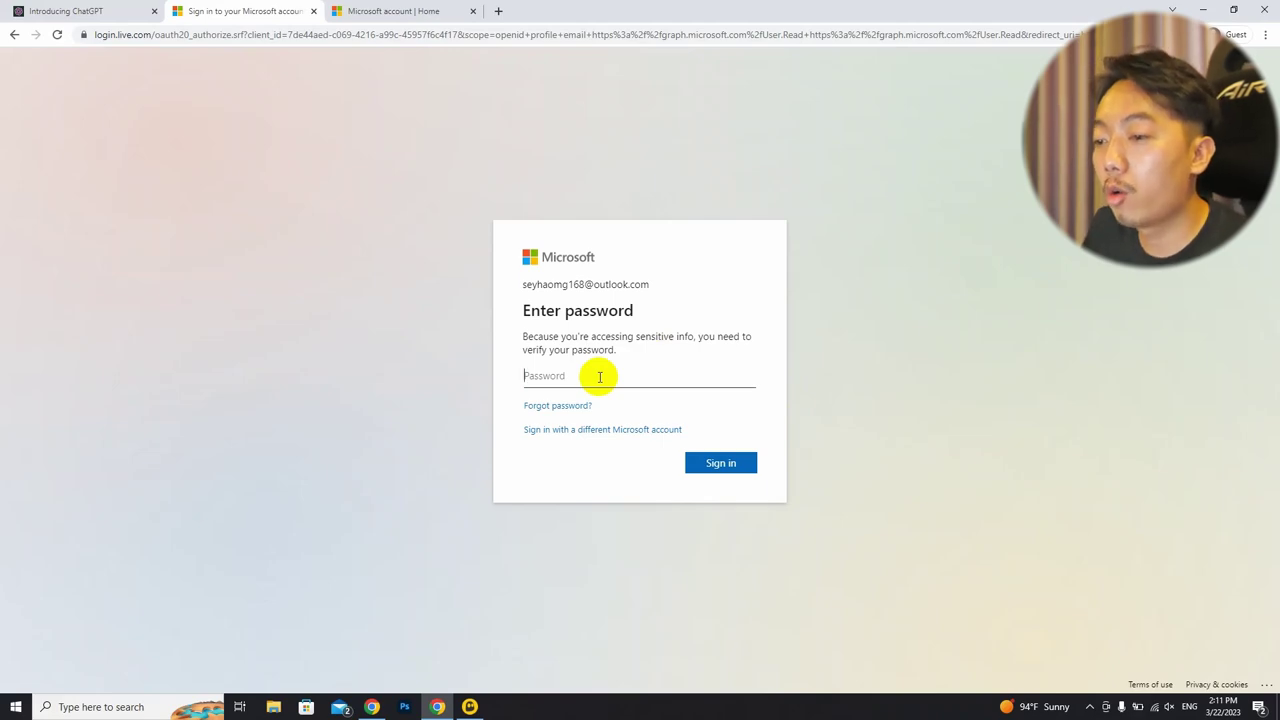
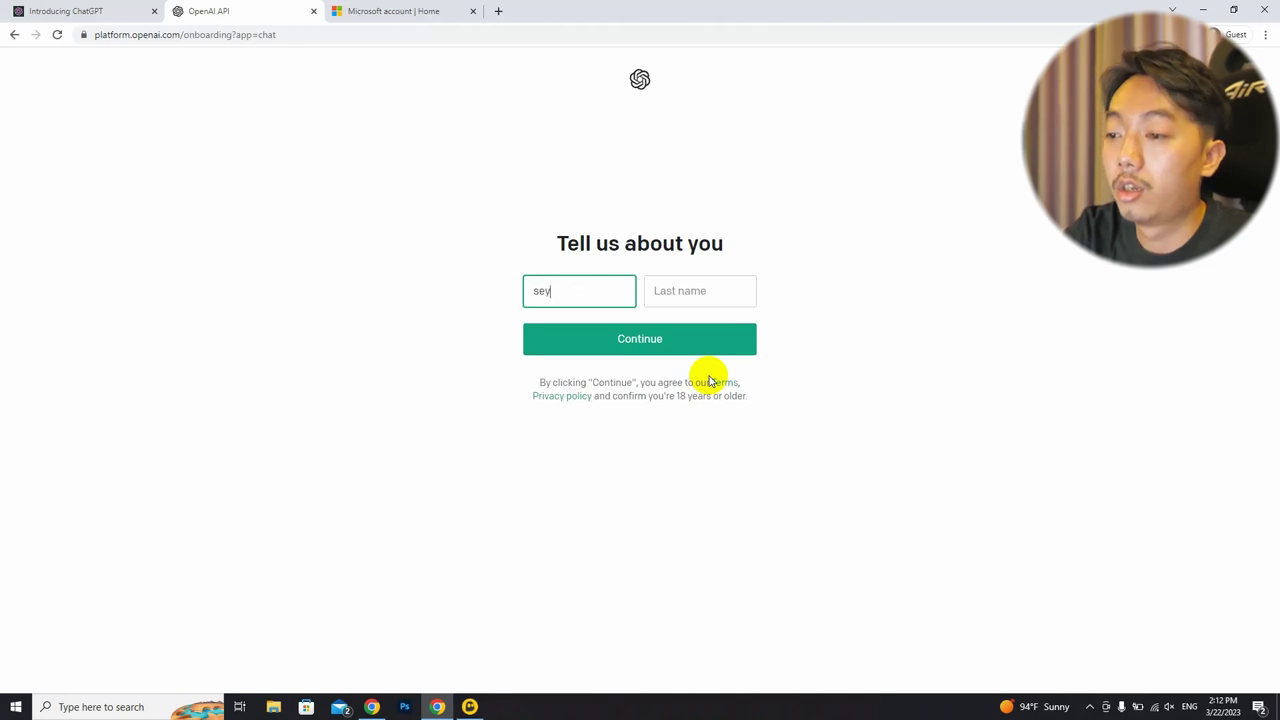
Enter the last name in the profile form and submit the name details
key("Tab")
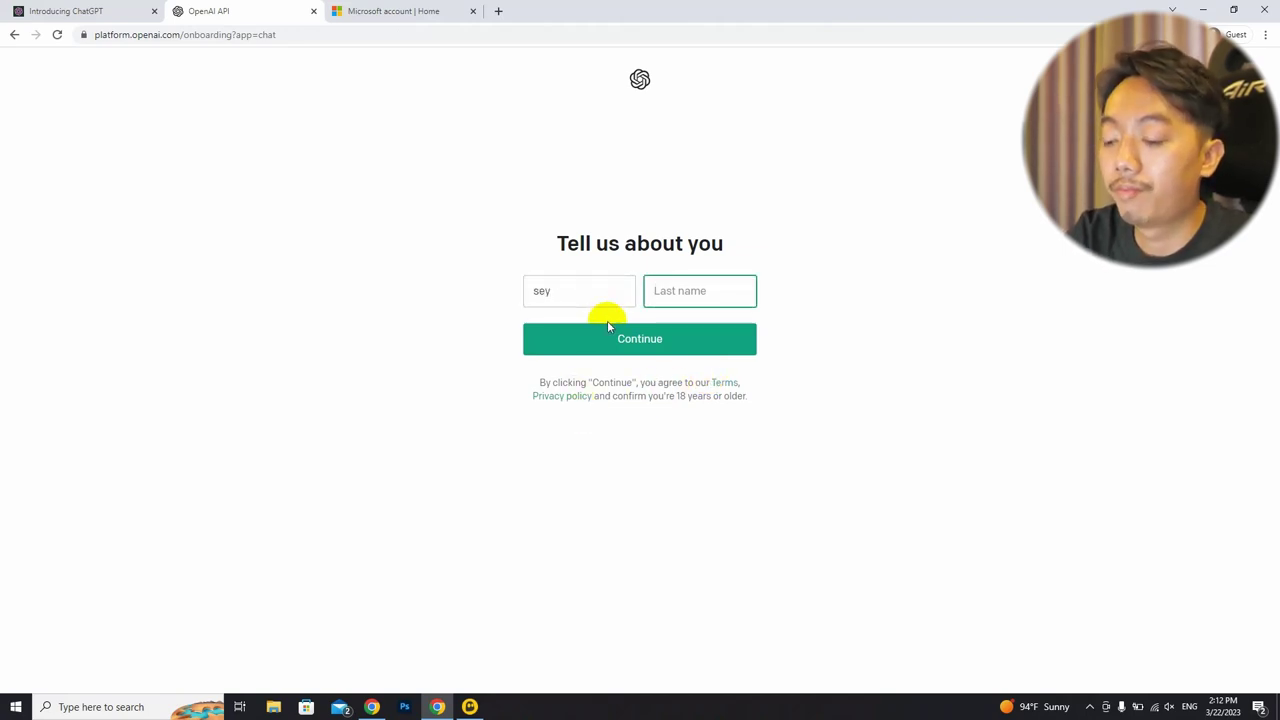
type("ha")
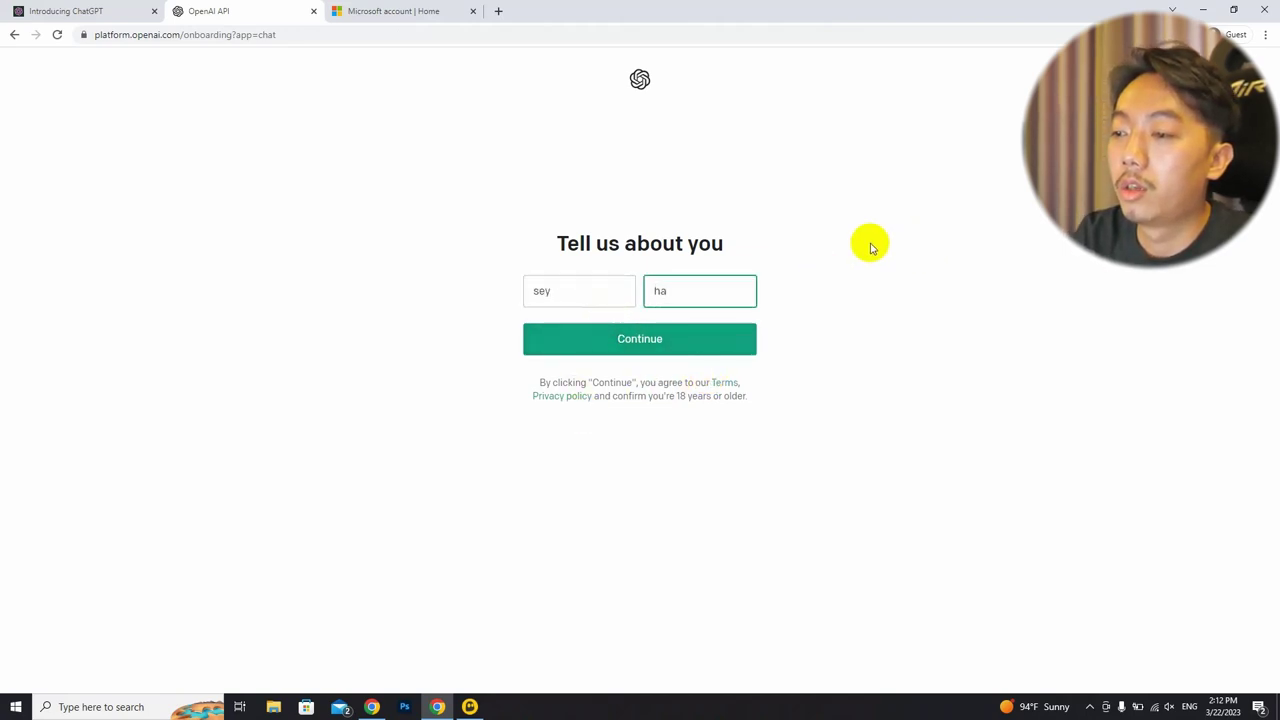
left_click(622, 342)
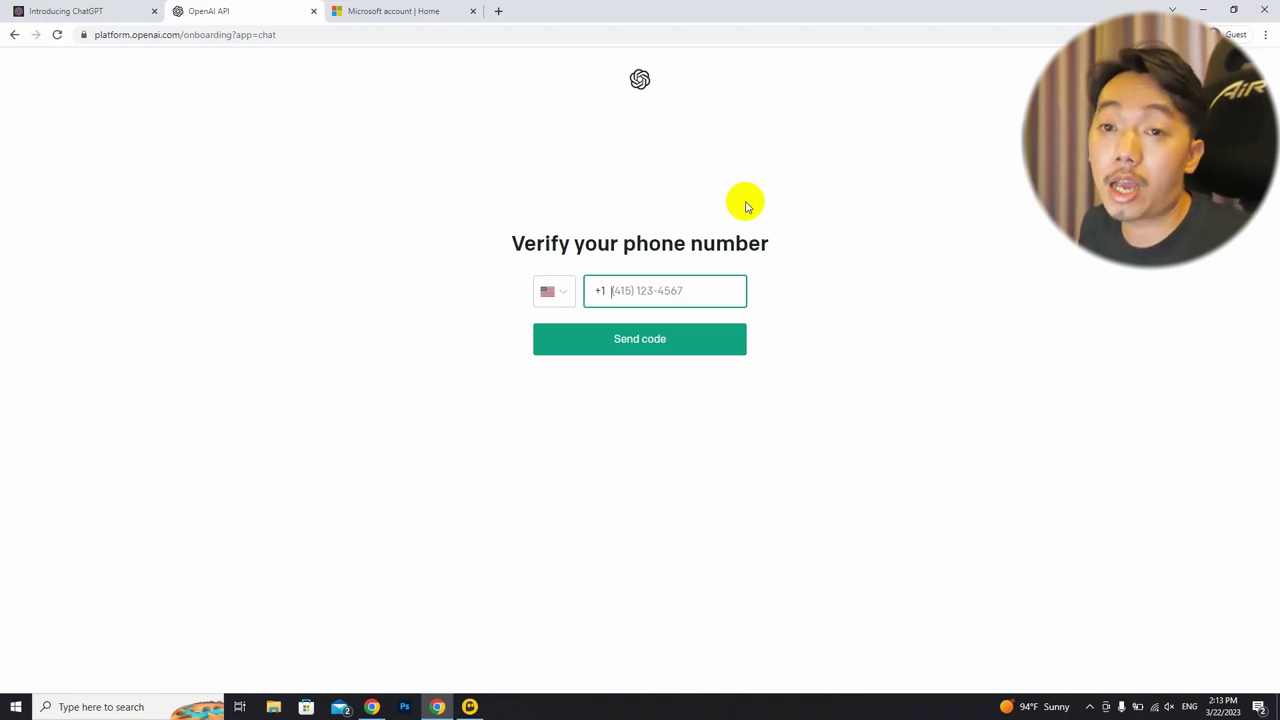
Set the phone country code to Thailand (+66)
left_click(569, 283)
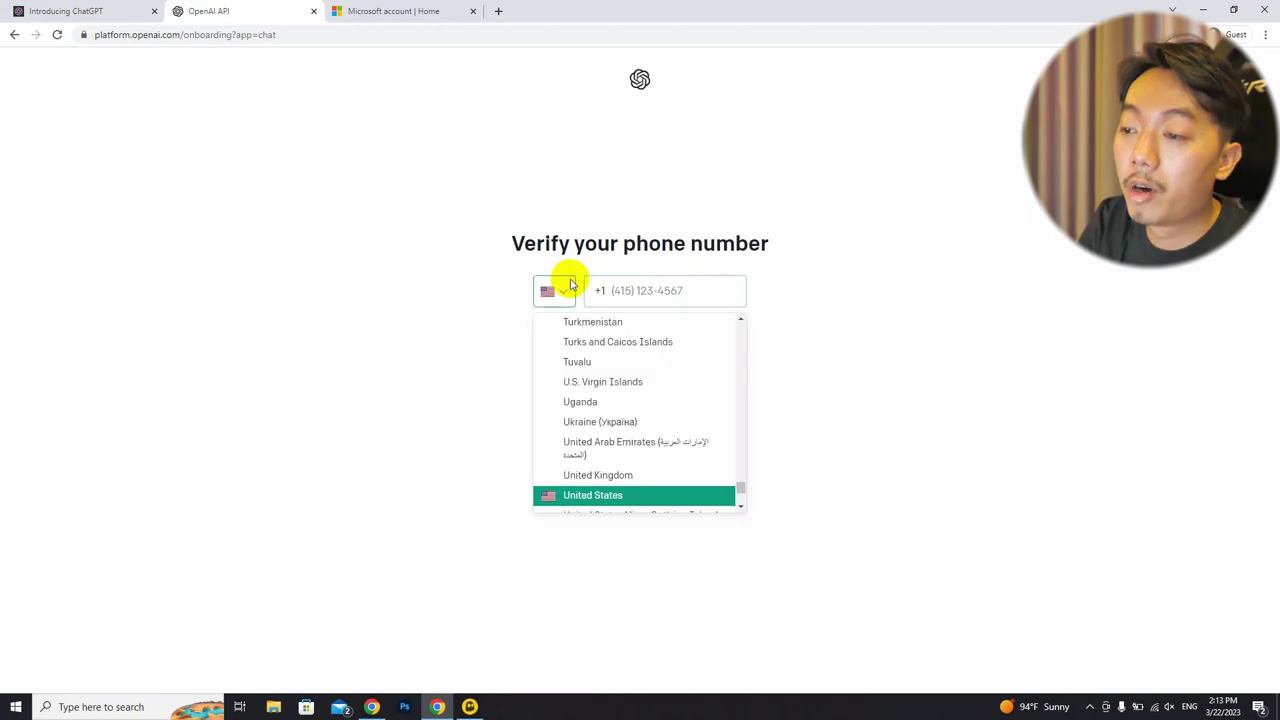
scroll(647, 447, "up", 2)
scroll(647, 447, "up", 3)
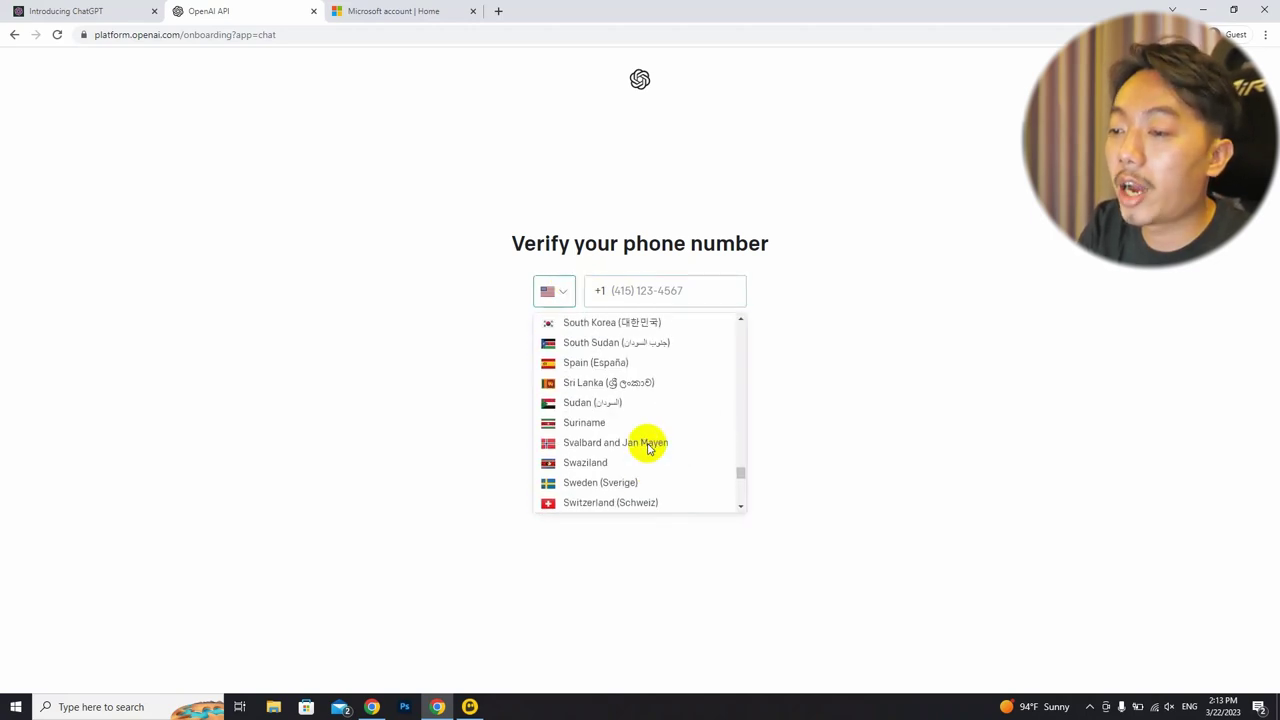
left_click(1085, 297)
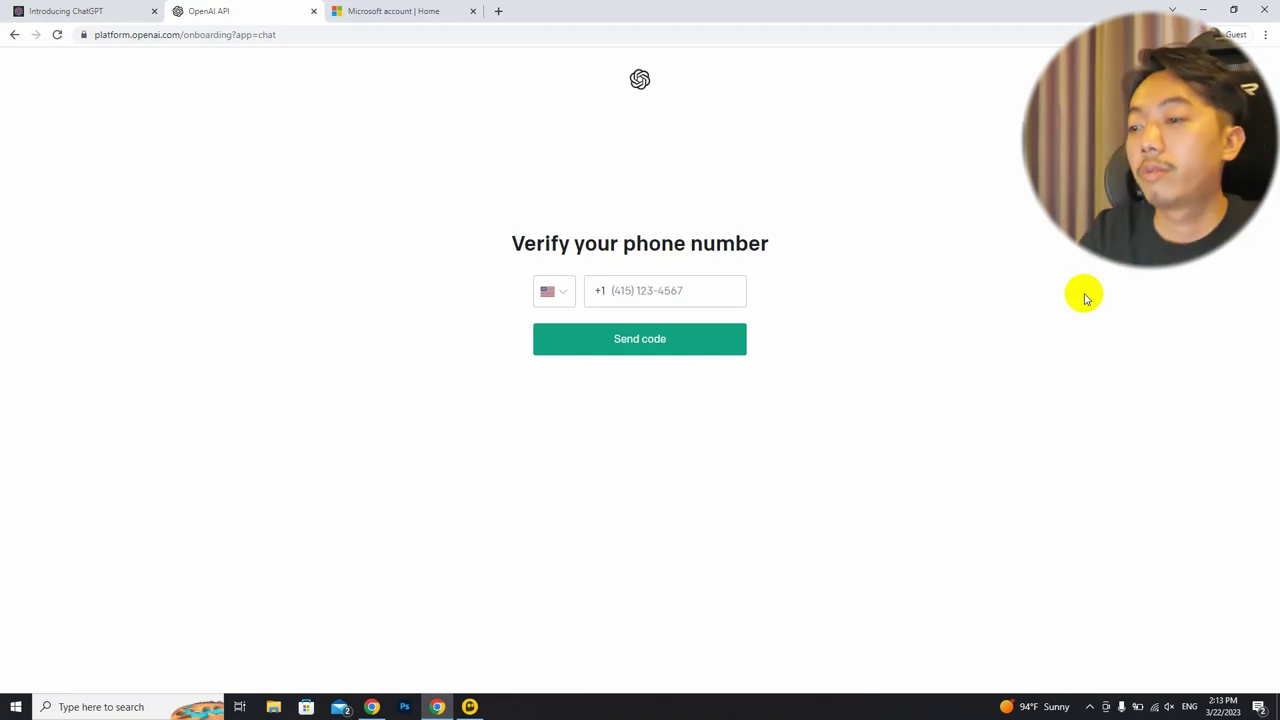
left_click(556, 291)
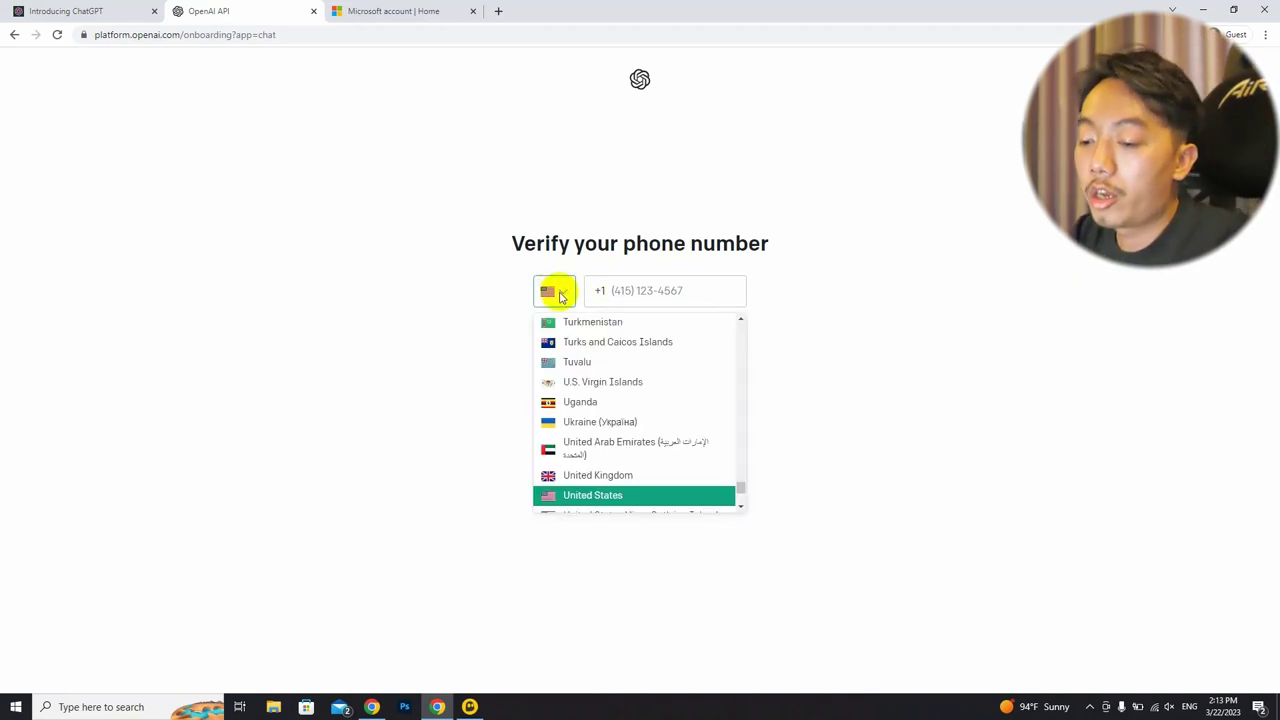
scroll(584, 398, "up", 10)
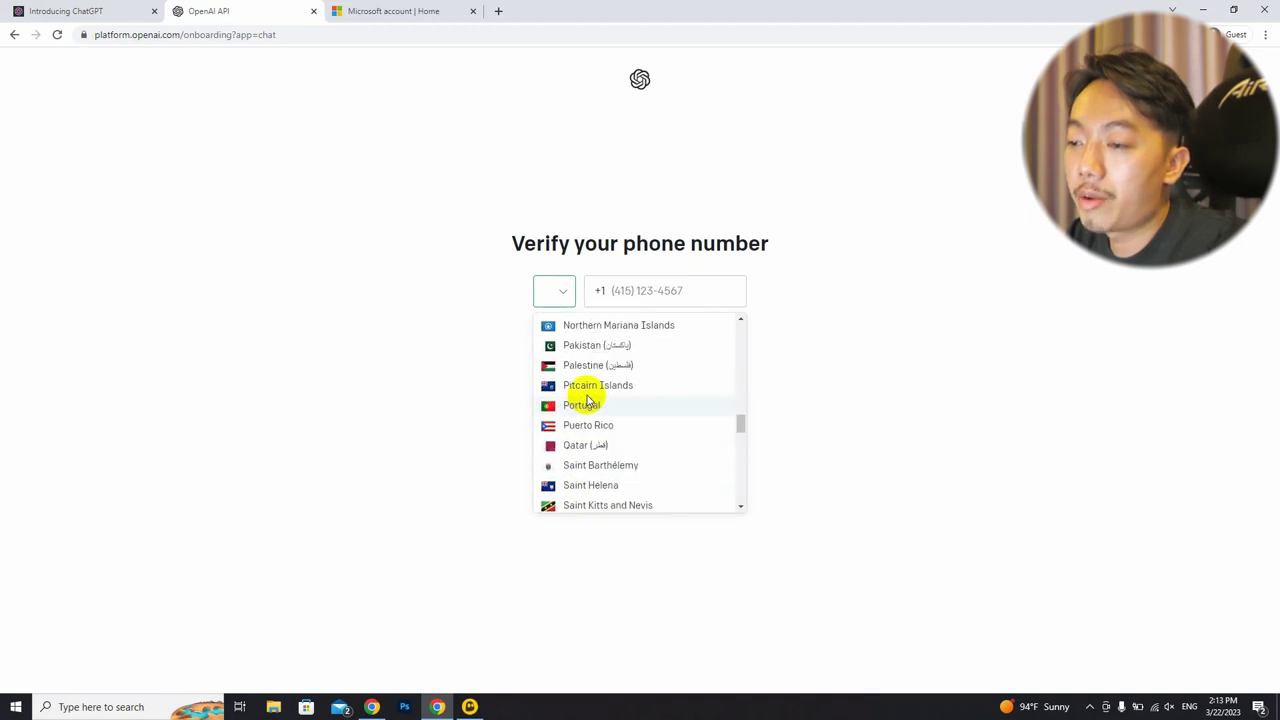
scroll(587, 400, "down", 10)
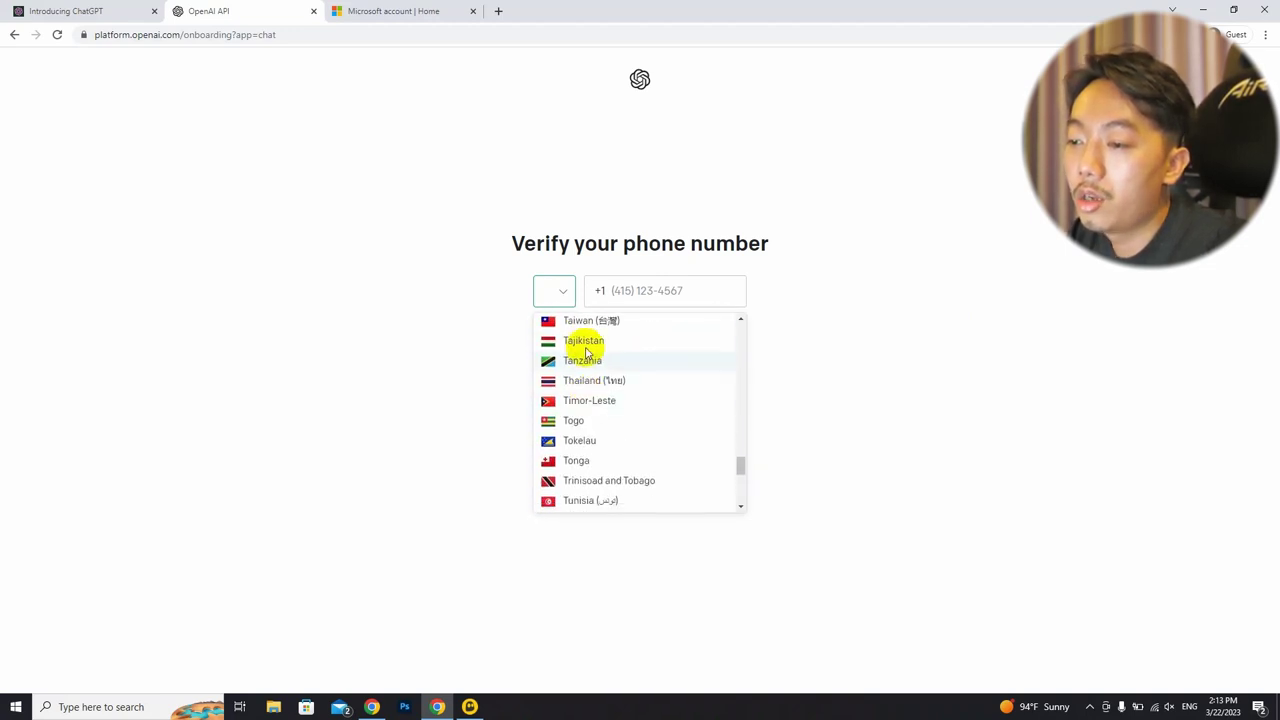
scroll(585, 385, "up", 1)
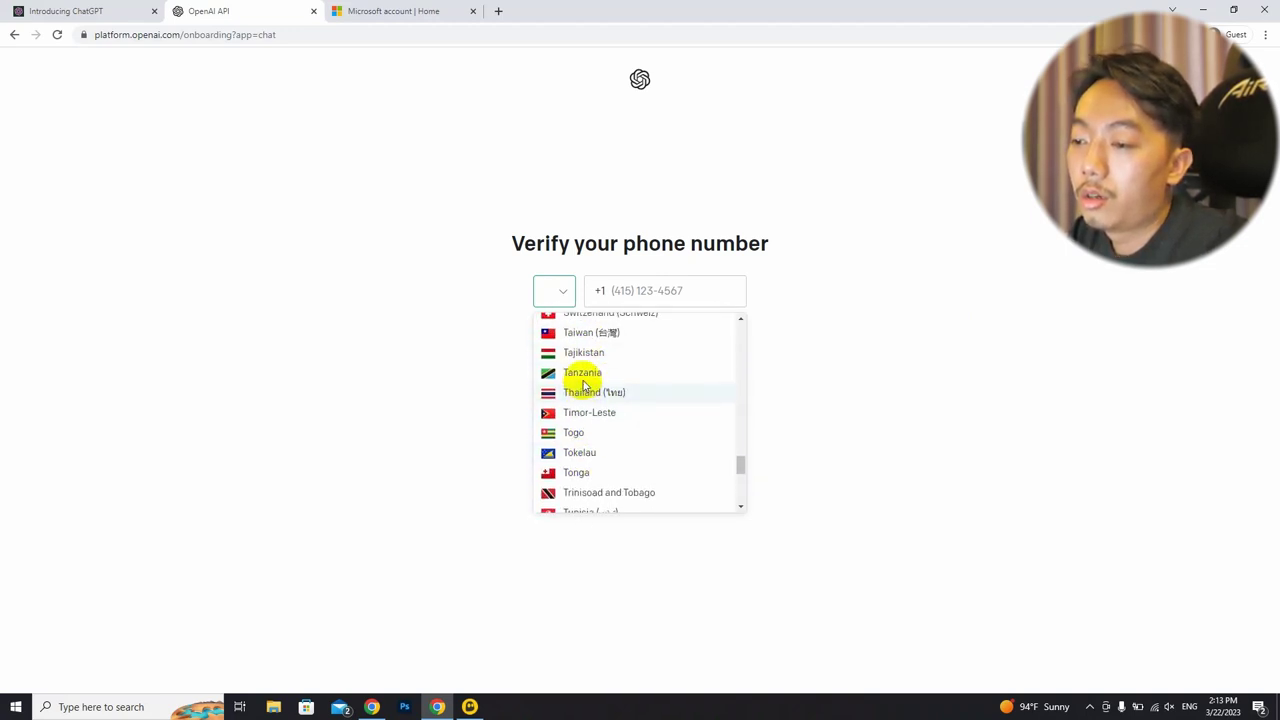
left_click(611, 391)
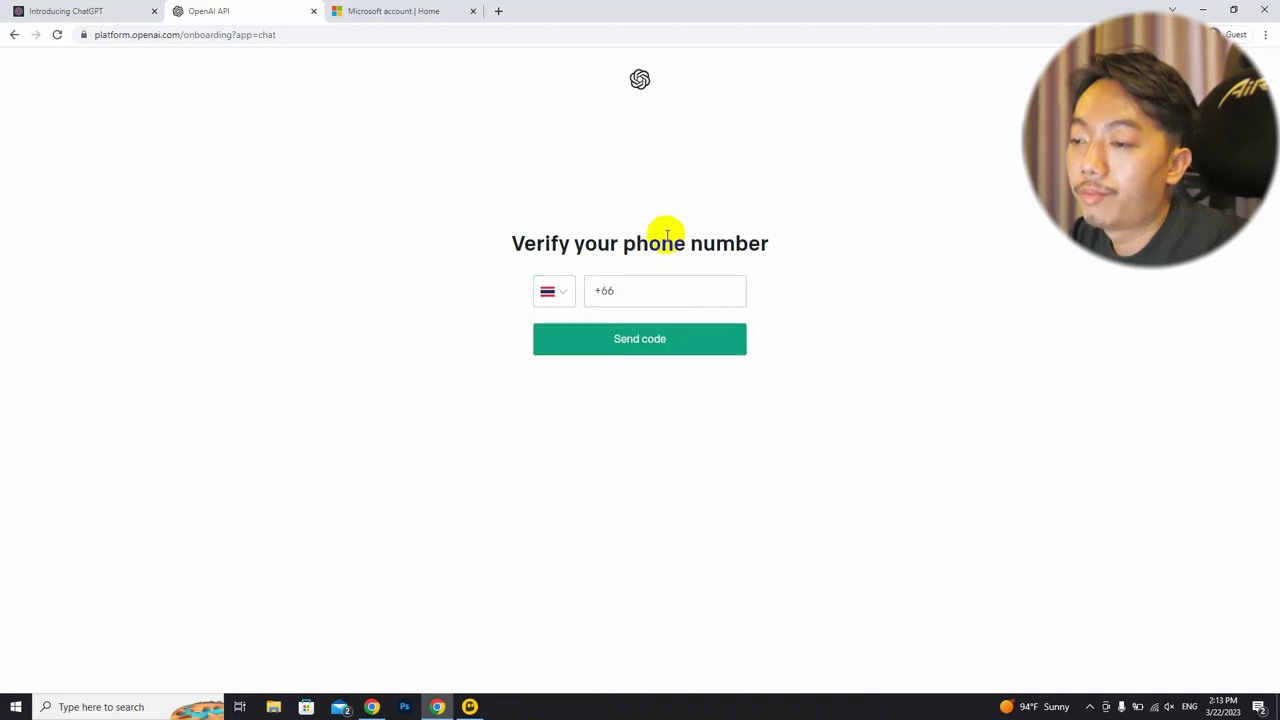
Enter the phone number and request an SMS verification code
left_click(652, 297)
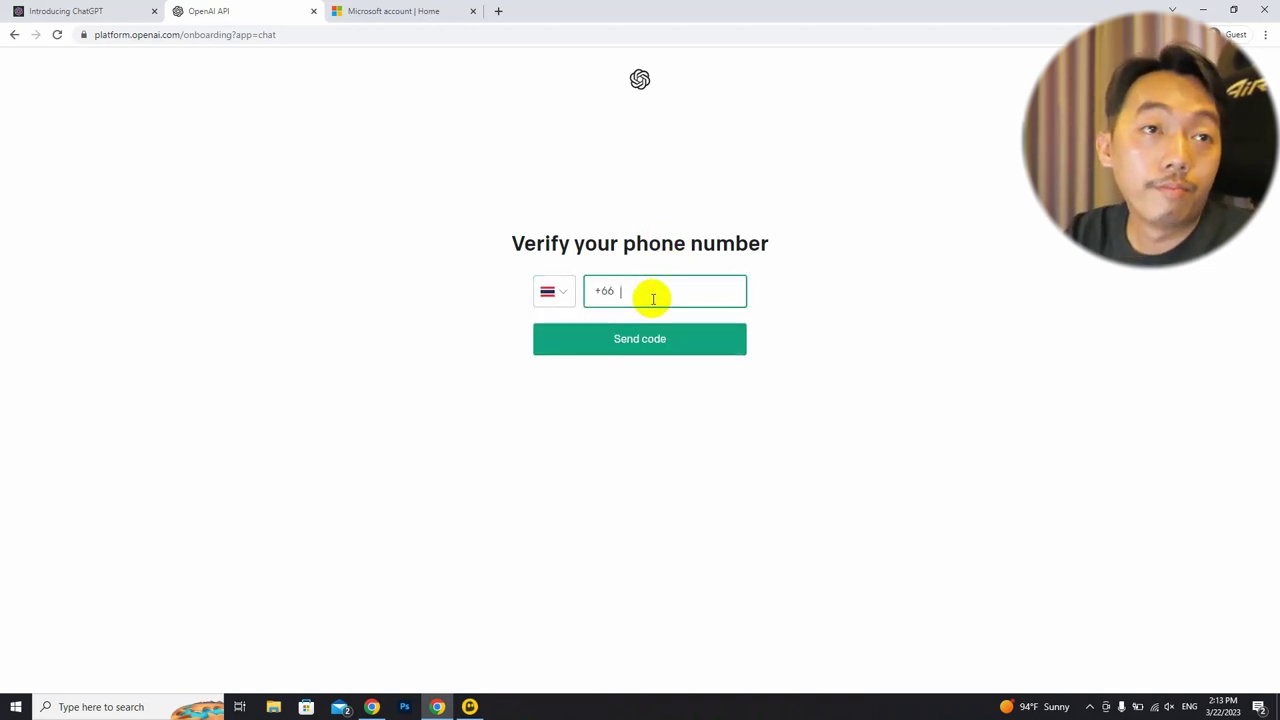
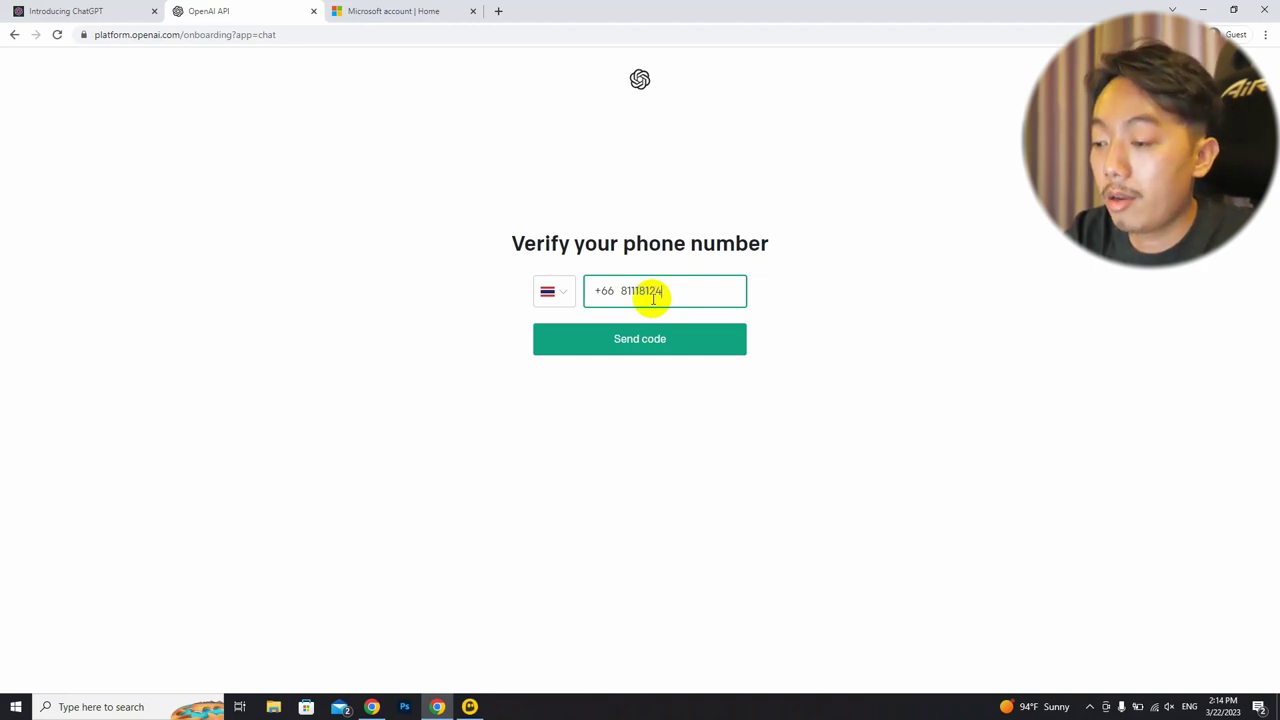
left_click(655, 347)
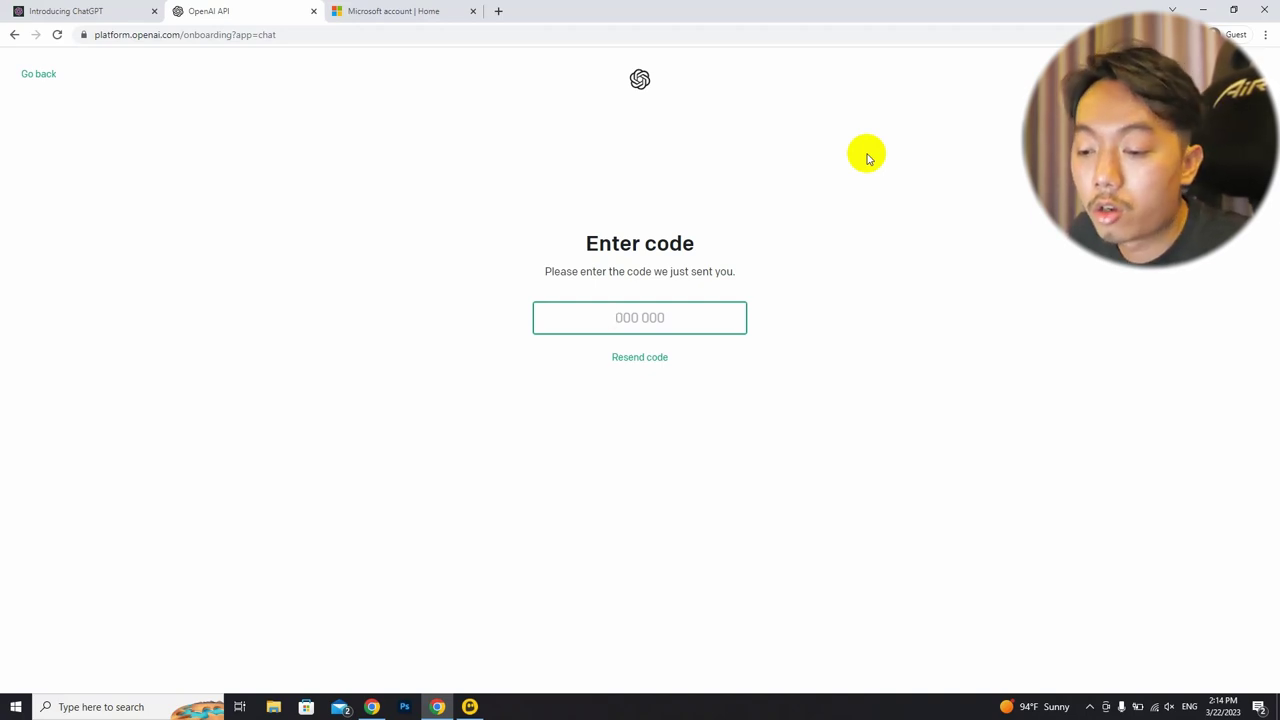
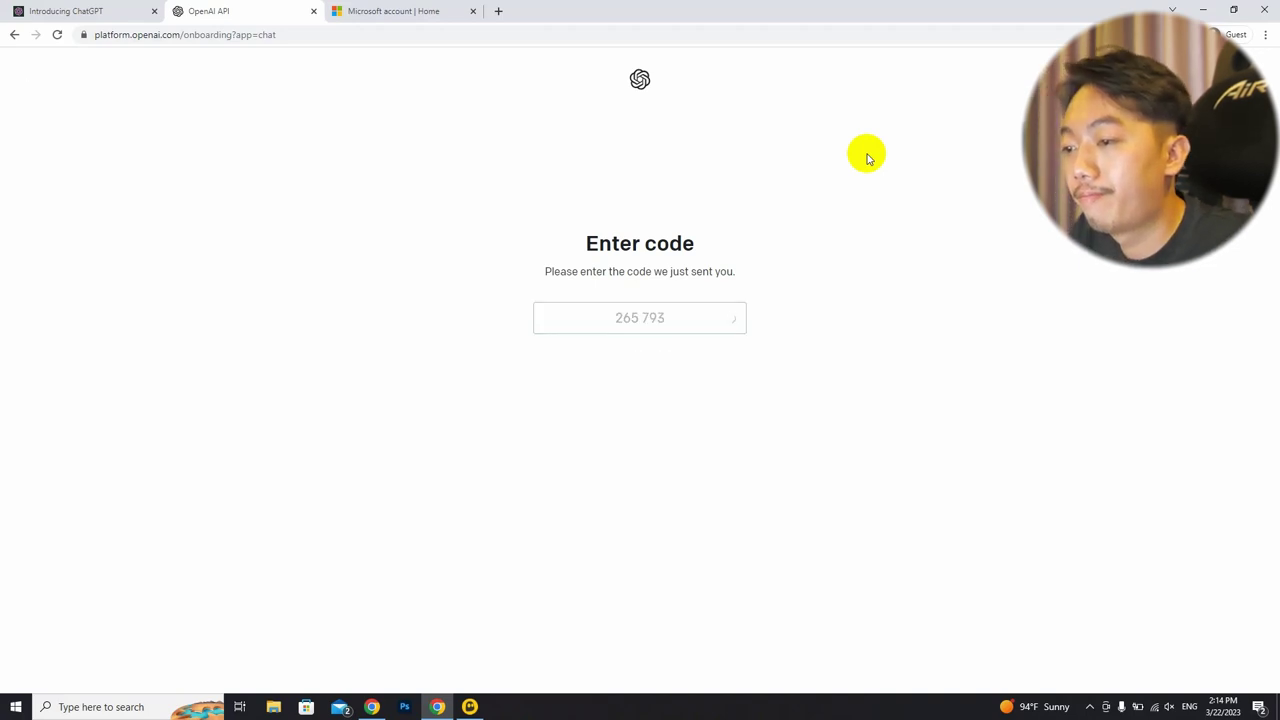
Go through all three ChatGPT introduction pages and finish with Done to reach an empty chat
left_click(779, 487)
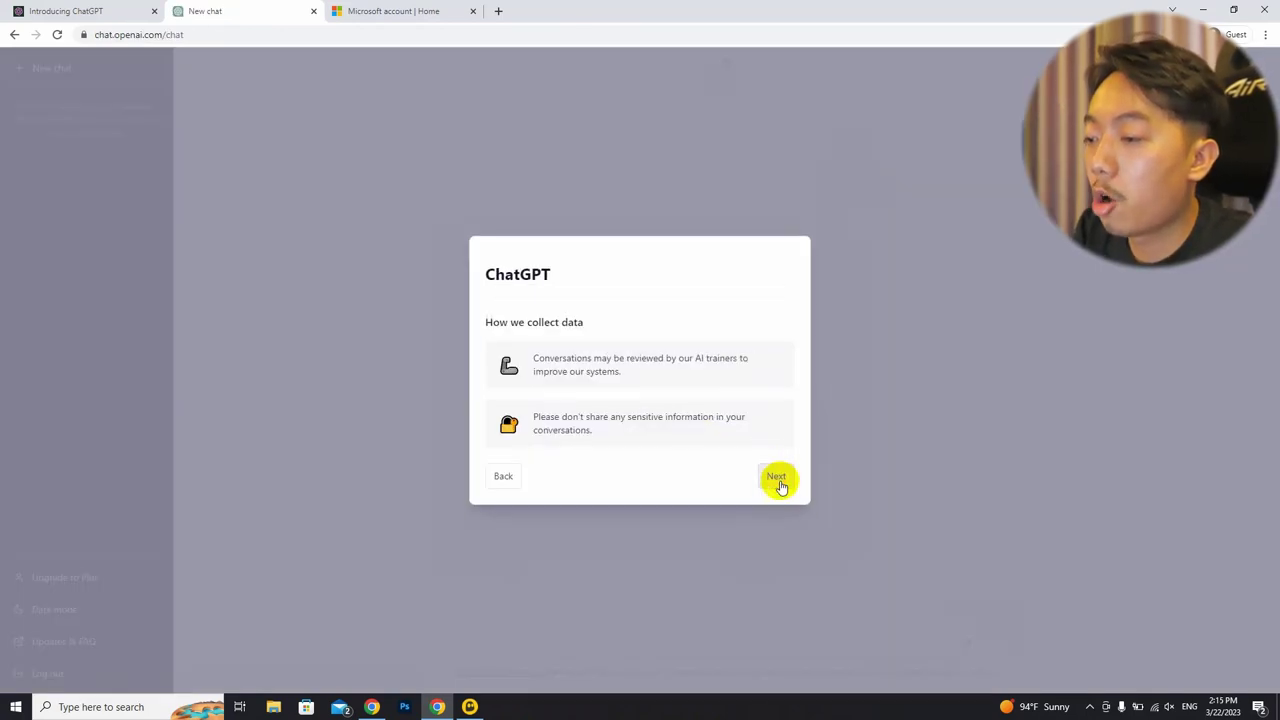
left_click(779, 487)
left_click(779, 485)
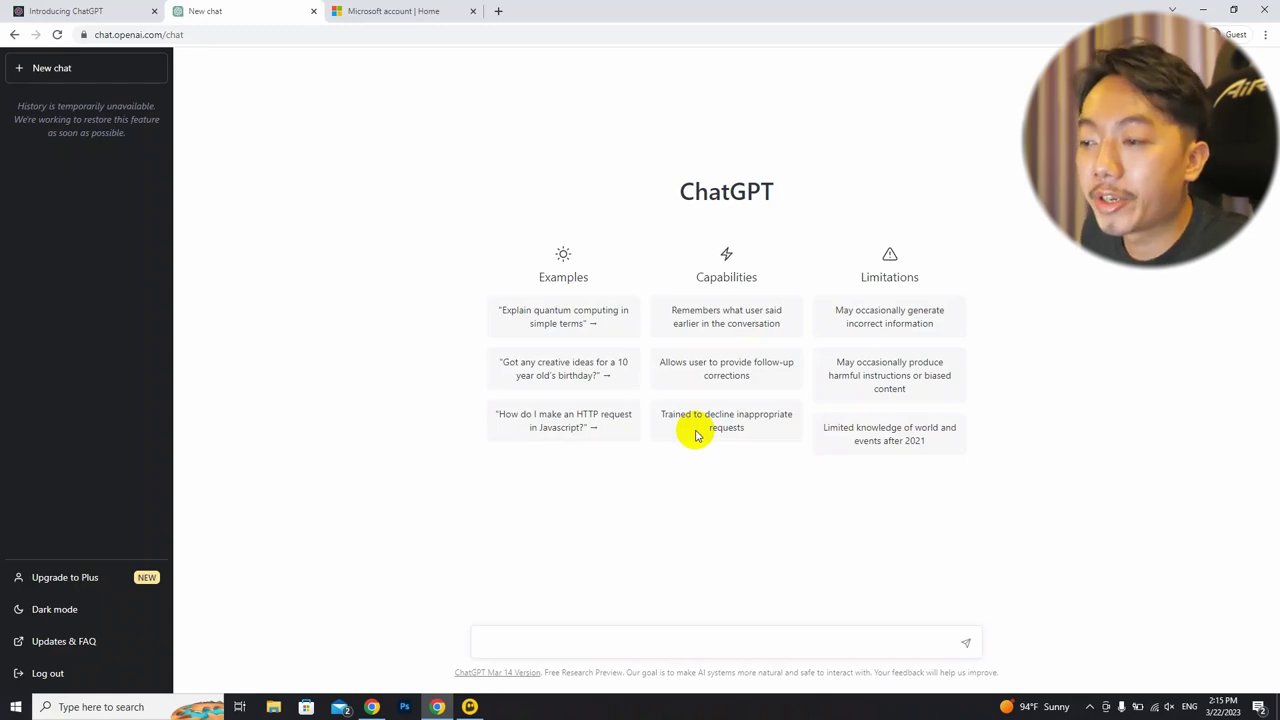
left_click(128, 573)
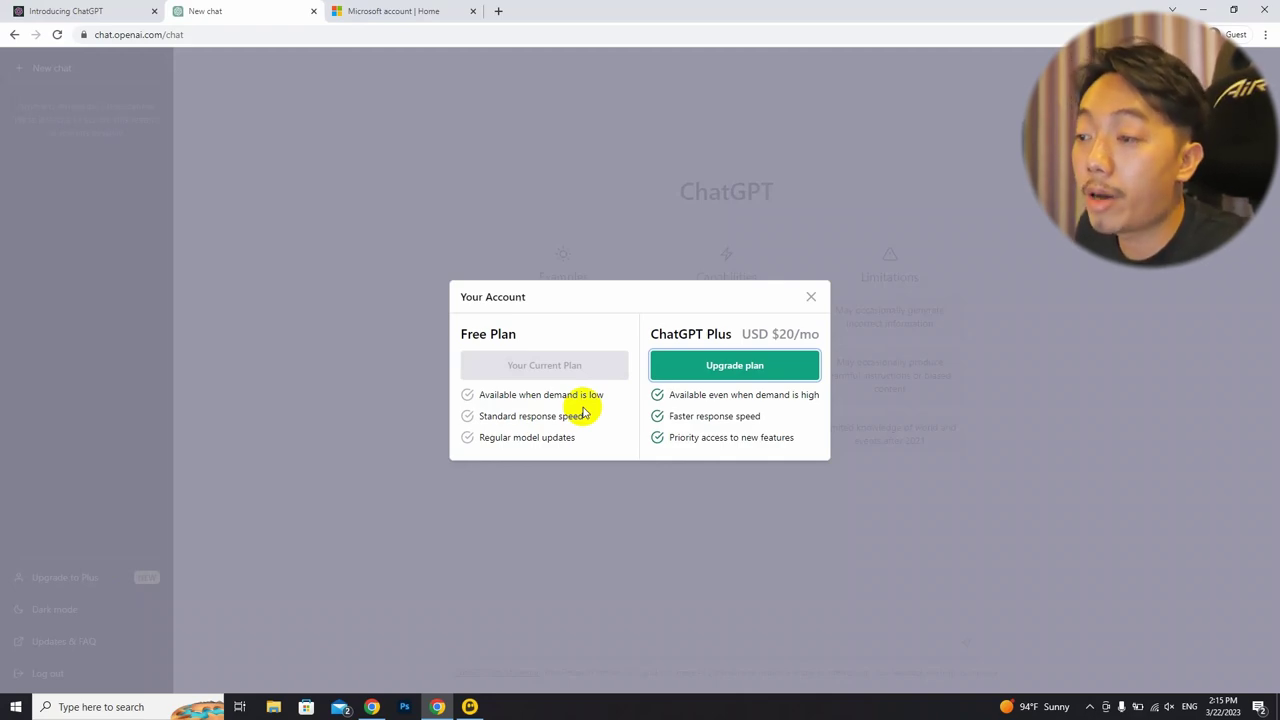
left_click(810, 296)
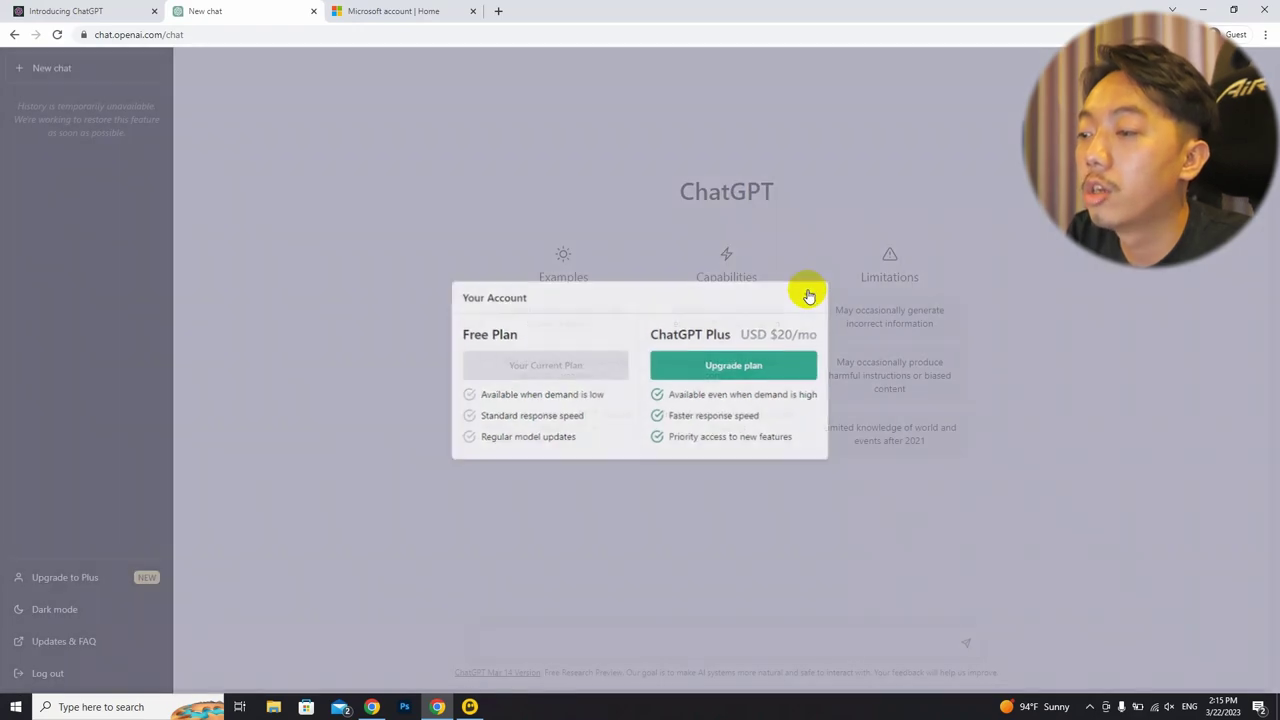
left_click(502, 645)
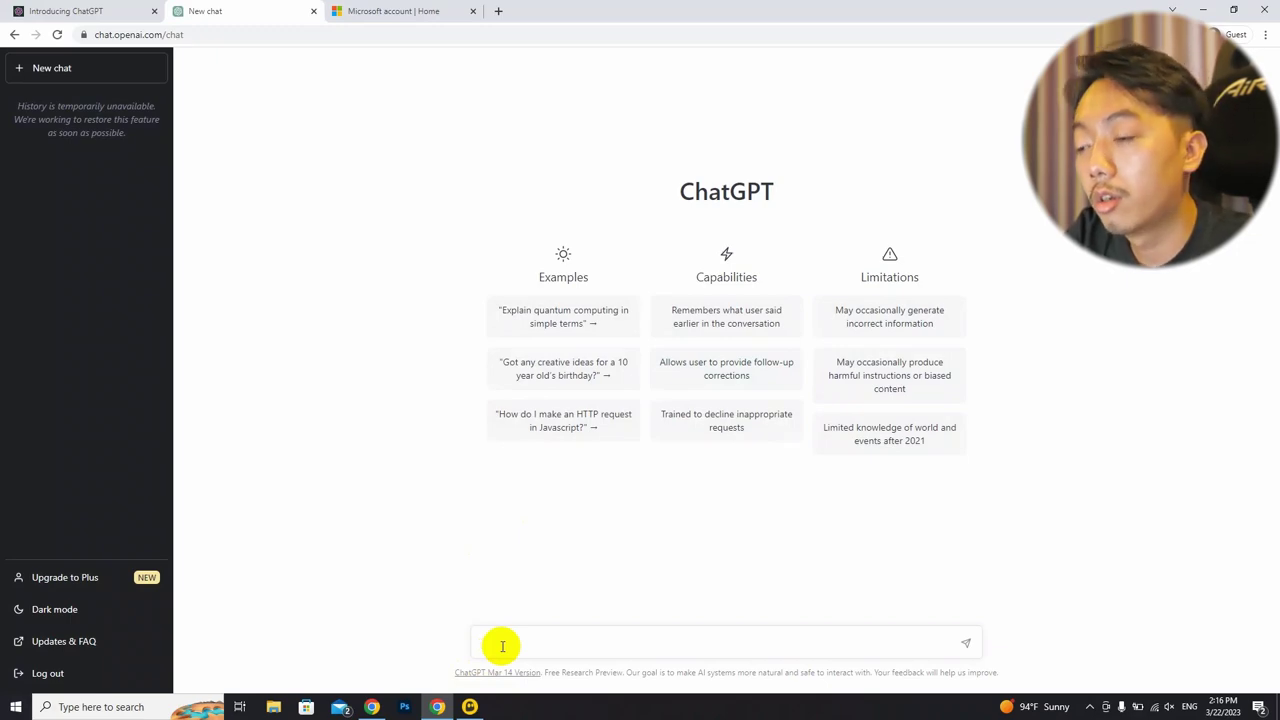
Send ChatGPT the prompt 'write me a video script about chatgpt in two minute'
type("writ")
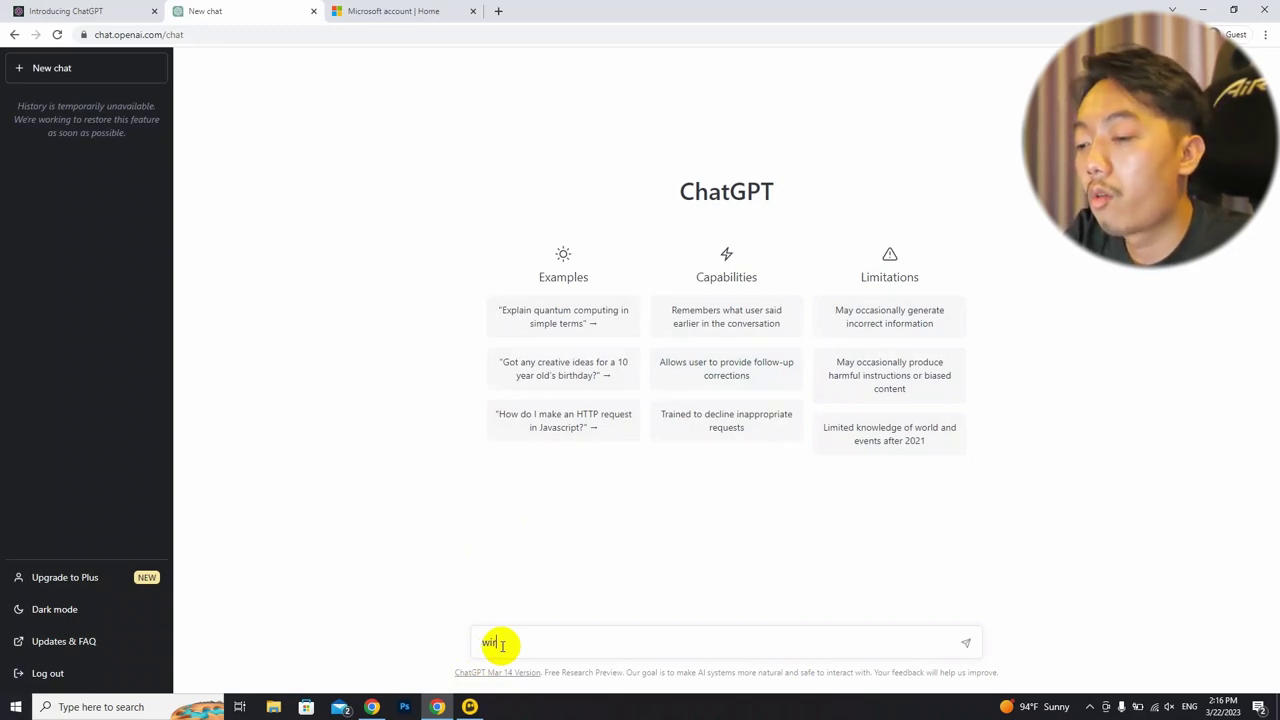
type("e me")
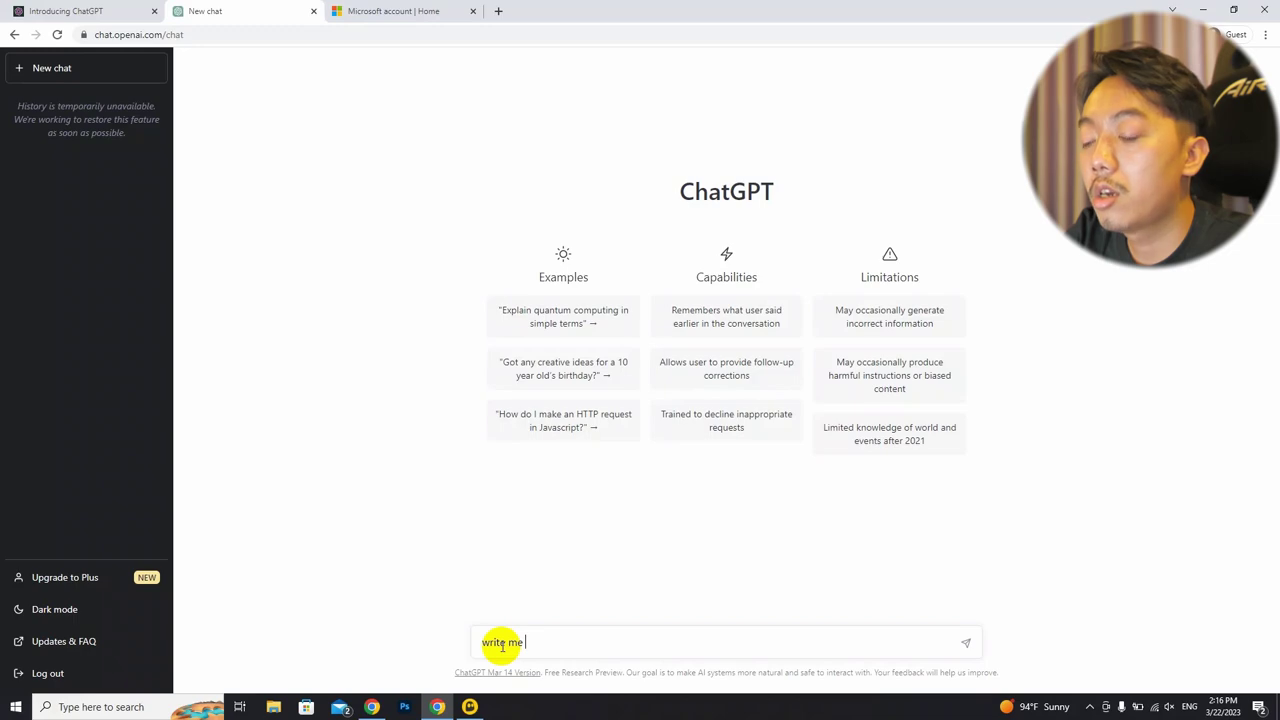
type(" a video ")
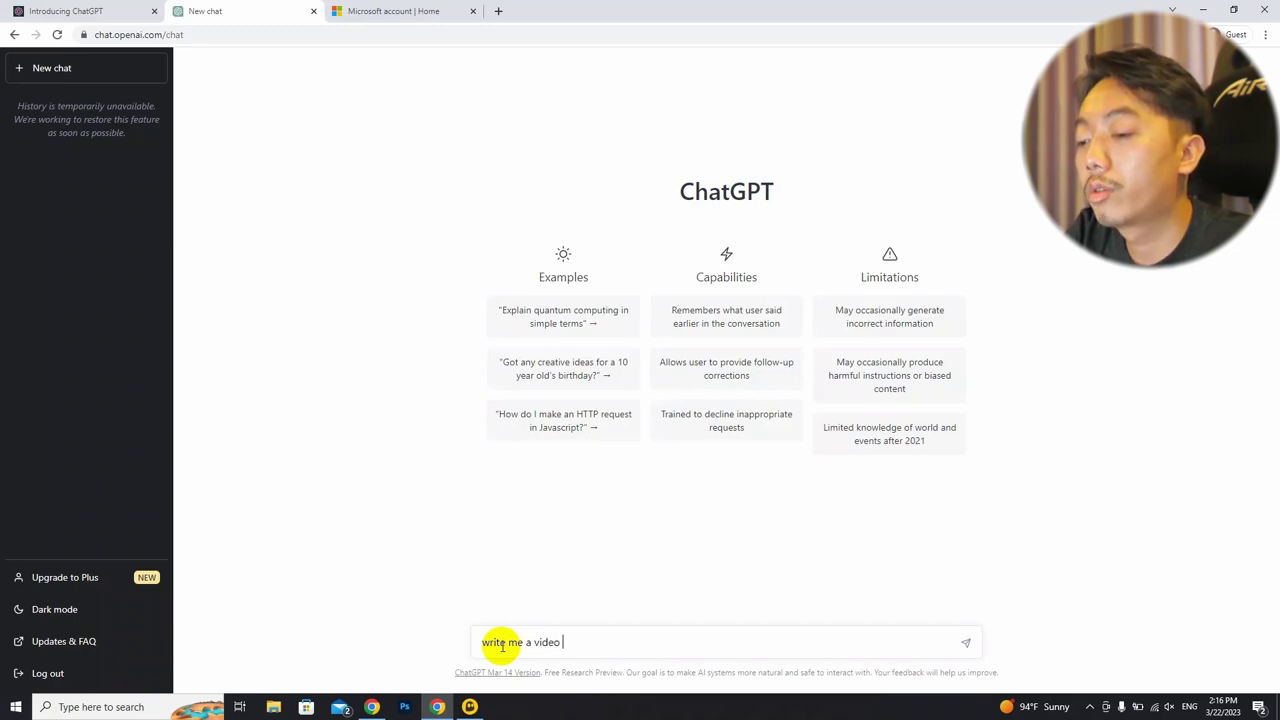
type("script ")
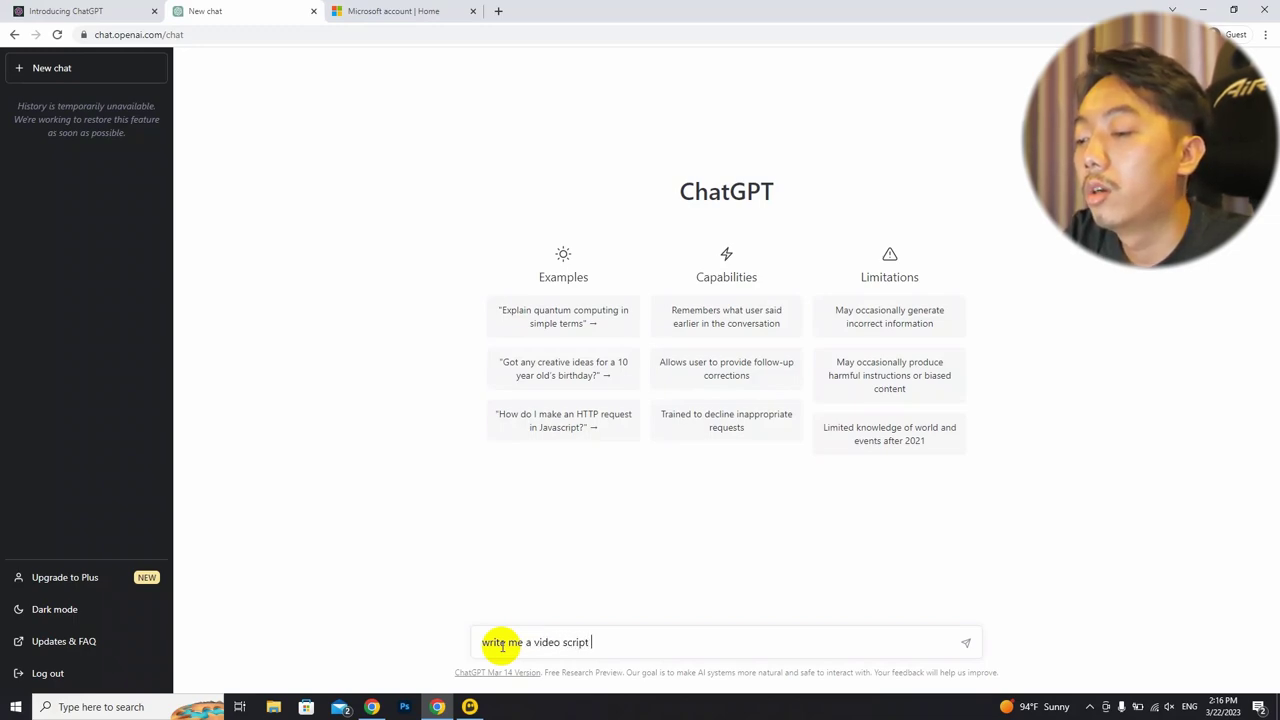
type("about cha")
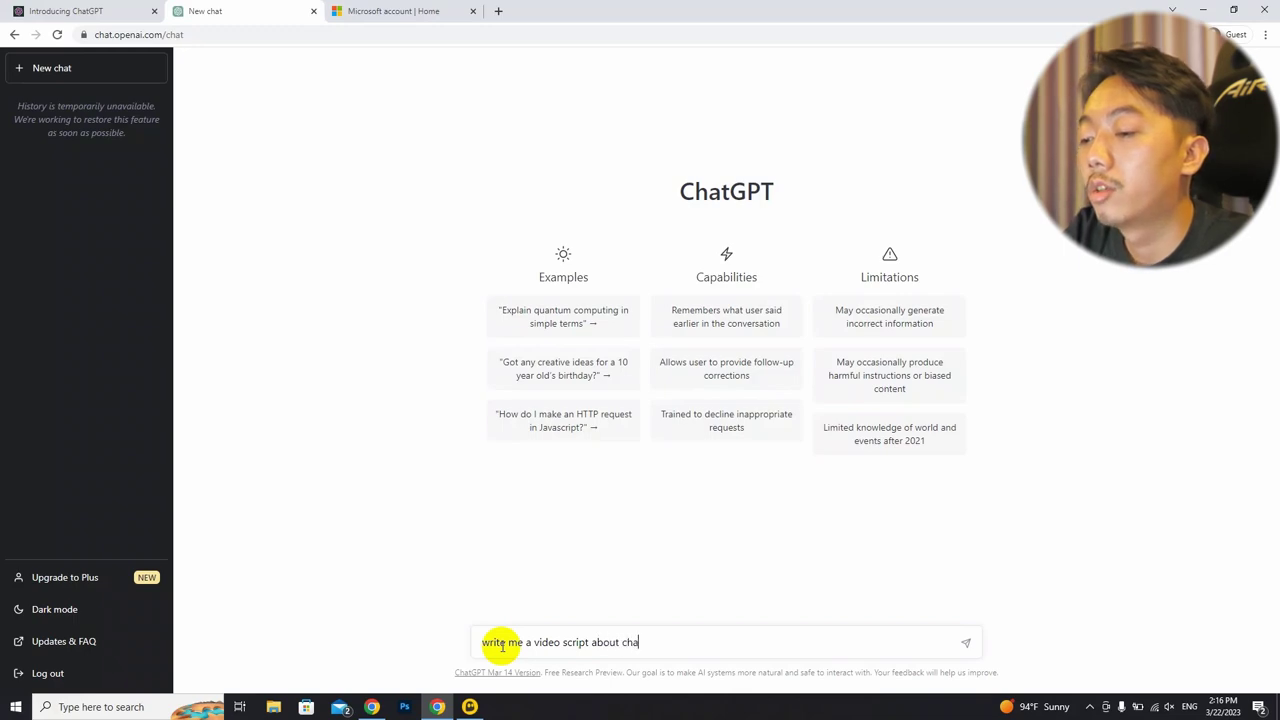
type("tgpt in ")
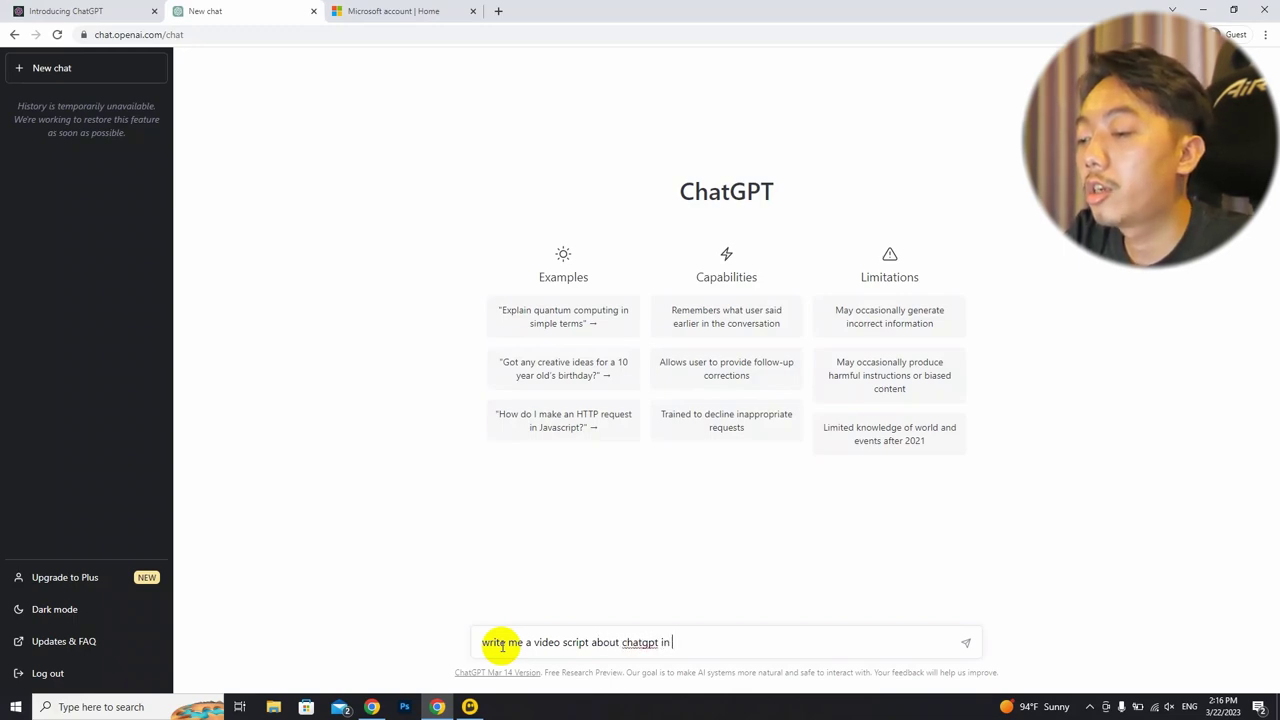
type("two minu")
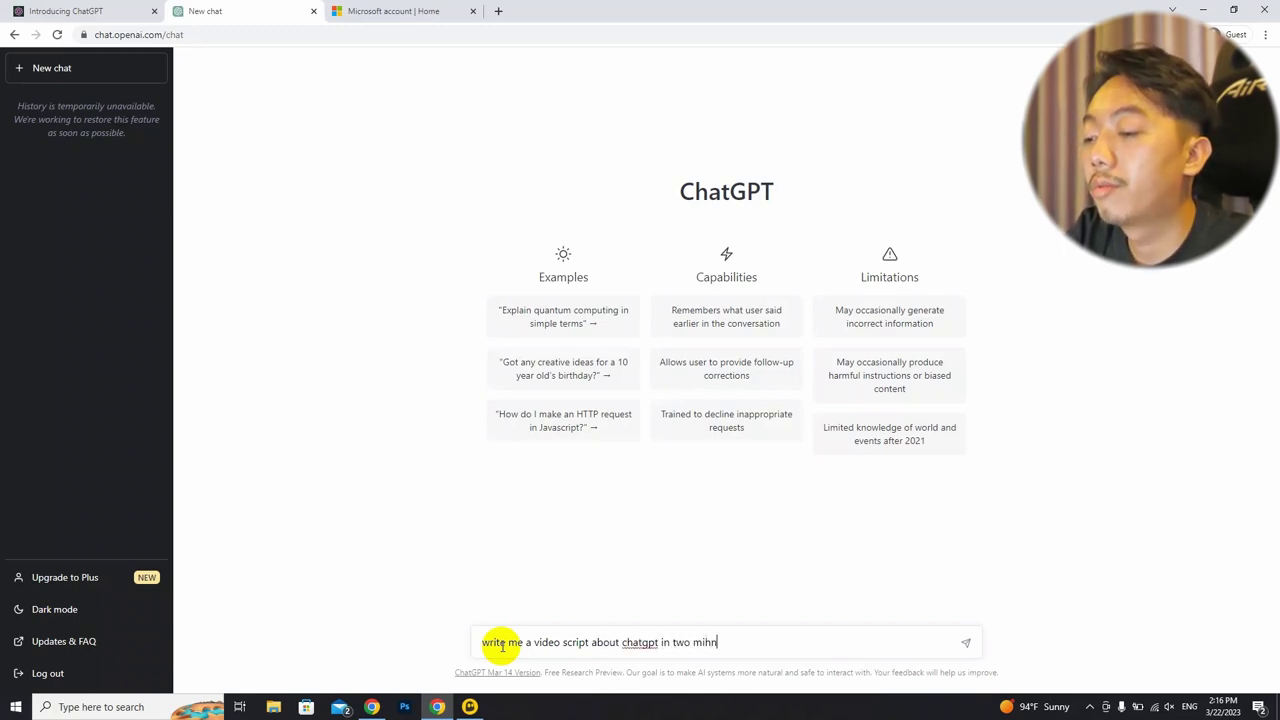
key("BackSpace")
key("BackSpace")
type("nute")
key("Return")
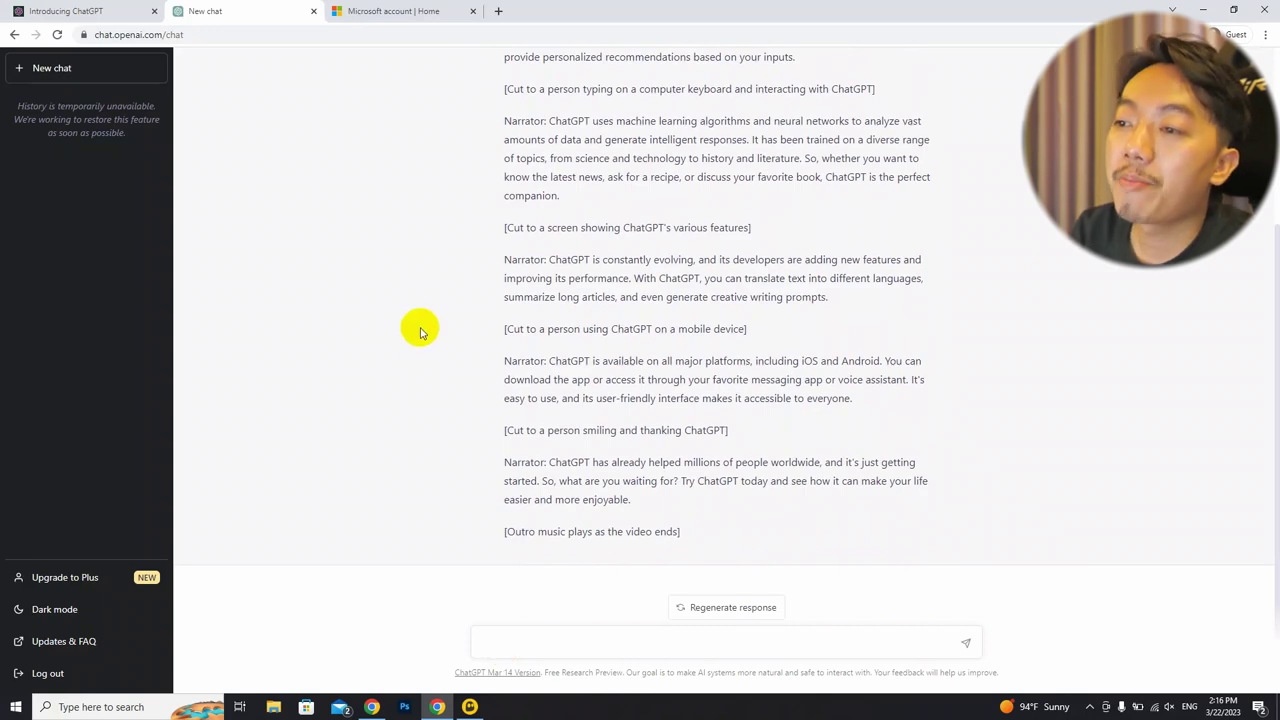
Load bing.com in a new browser tab
left_click(496, 10)
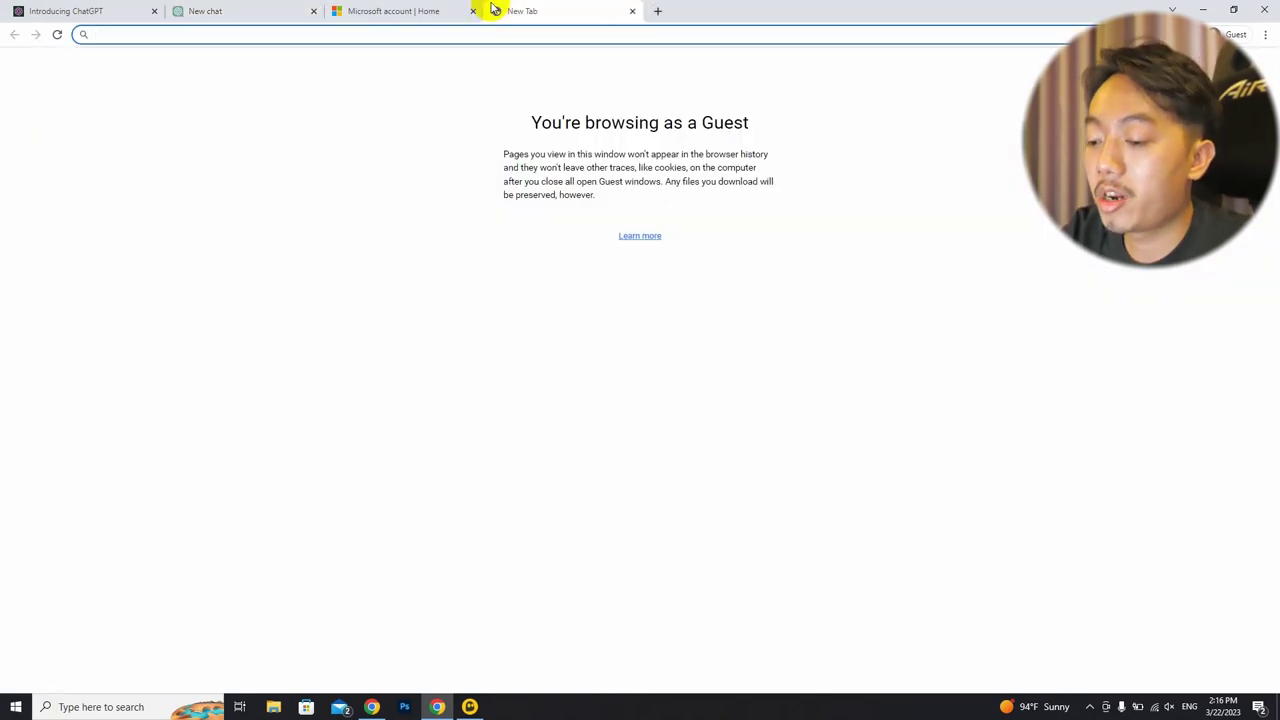
type("bing.com")
key("Return")
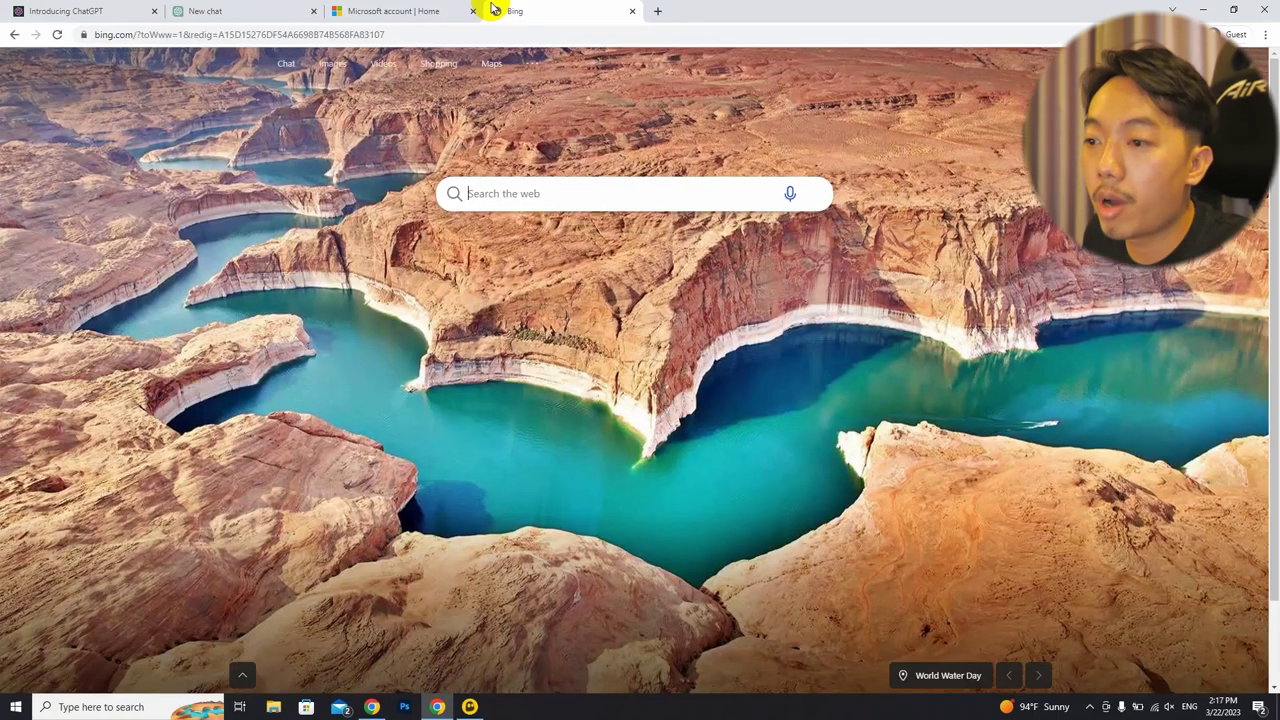
Try Bing's chat mode through sign-in, return after the error, and reopen the chat preview
left_click(282, 65)
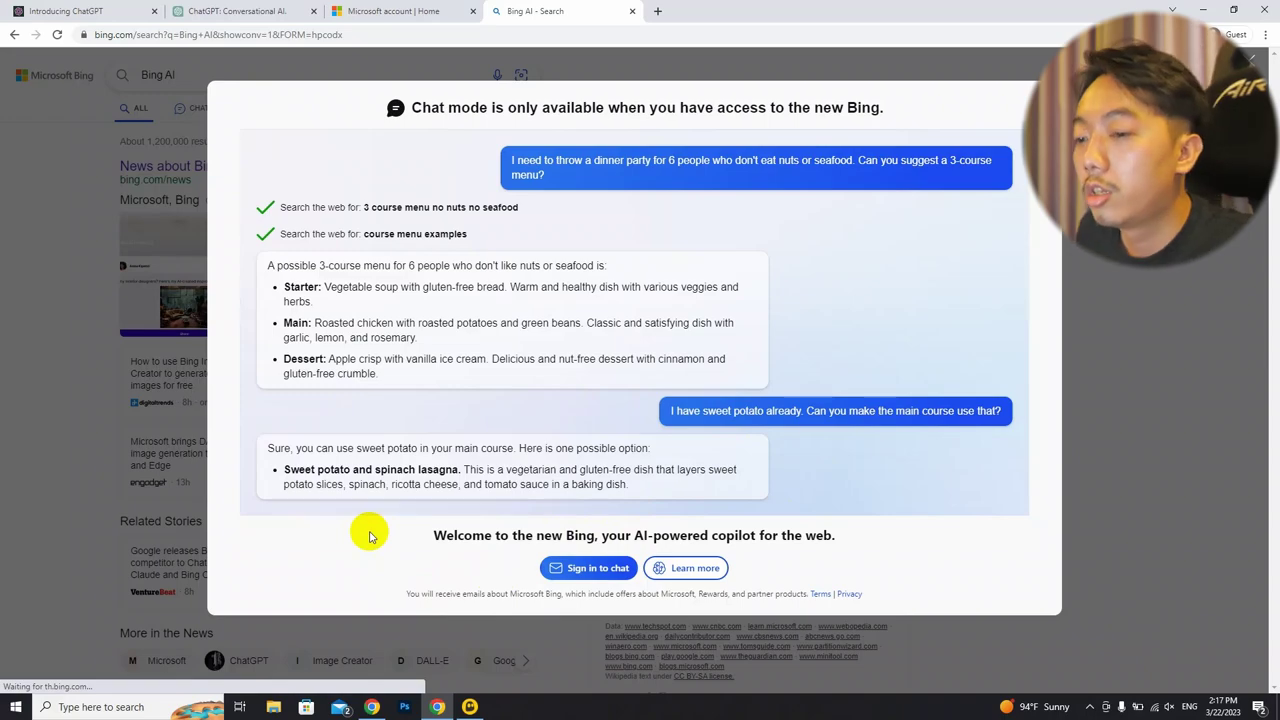
left_click(587, 584)
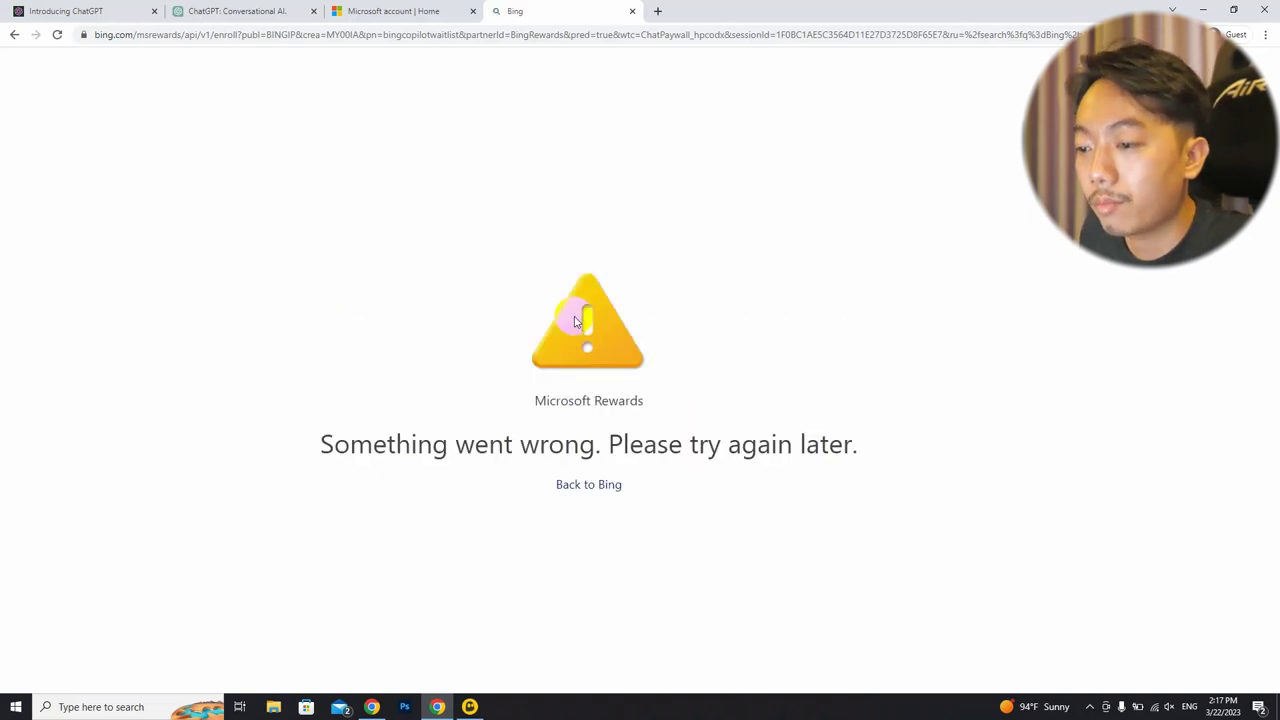
left_click(582, 486)
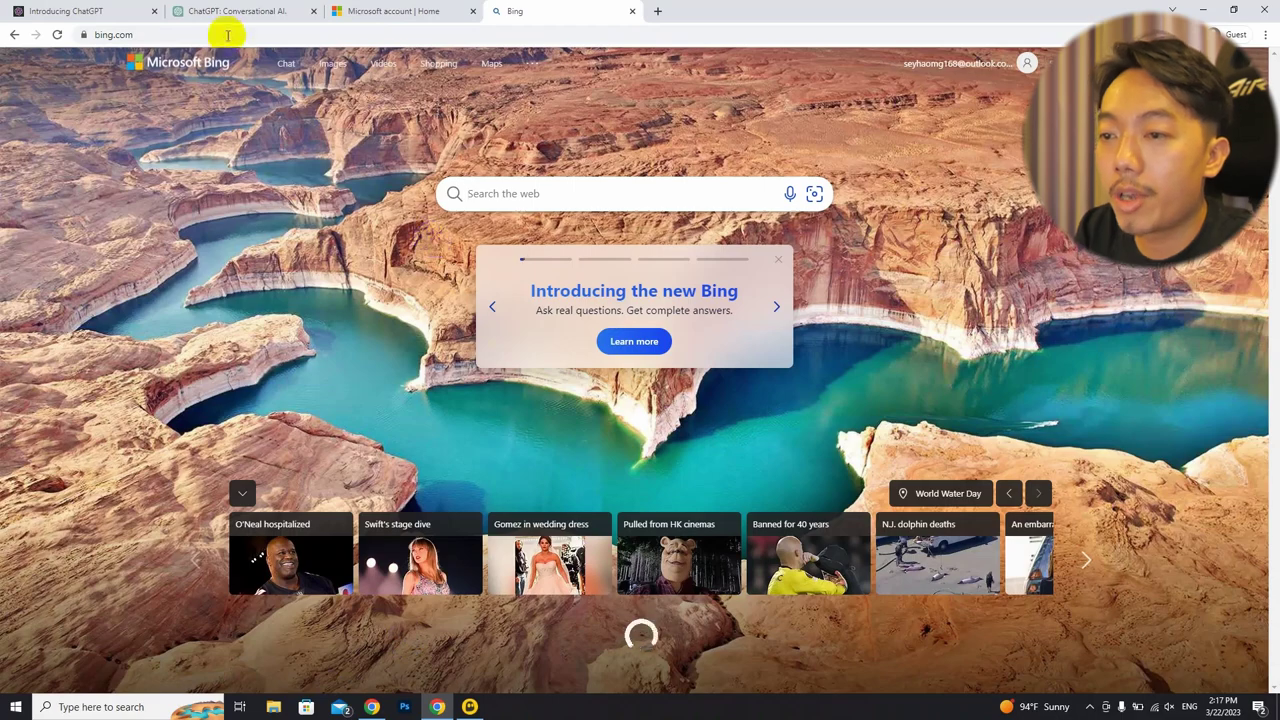
left_click(288, 64)
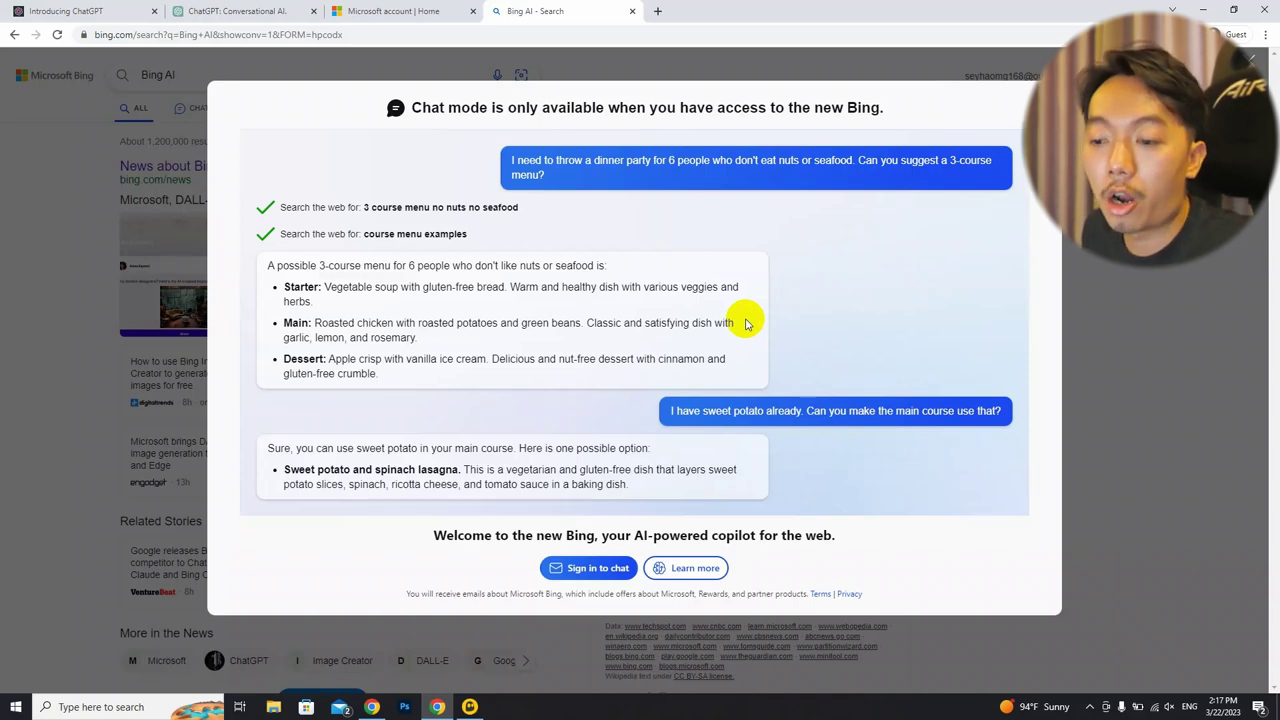
Launch Microsoft Edge from Windows search
key("super")
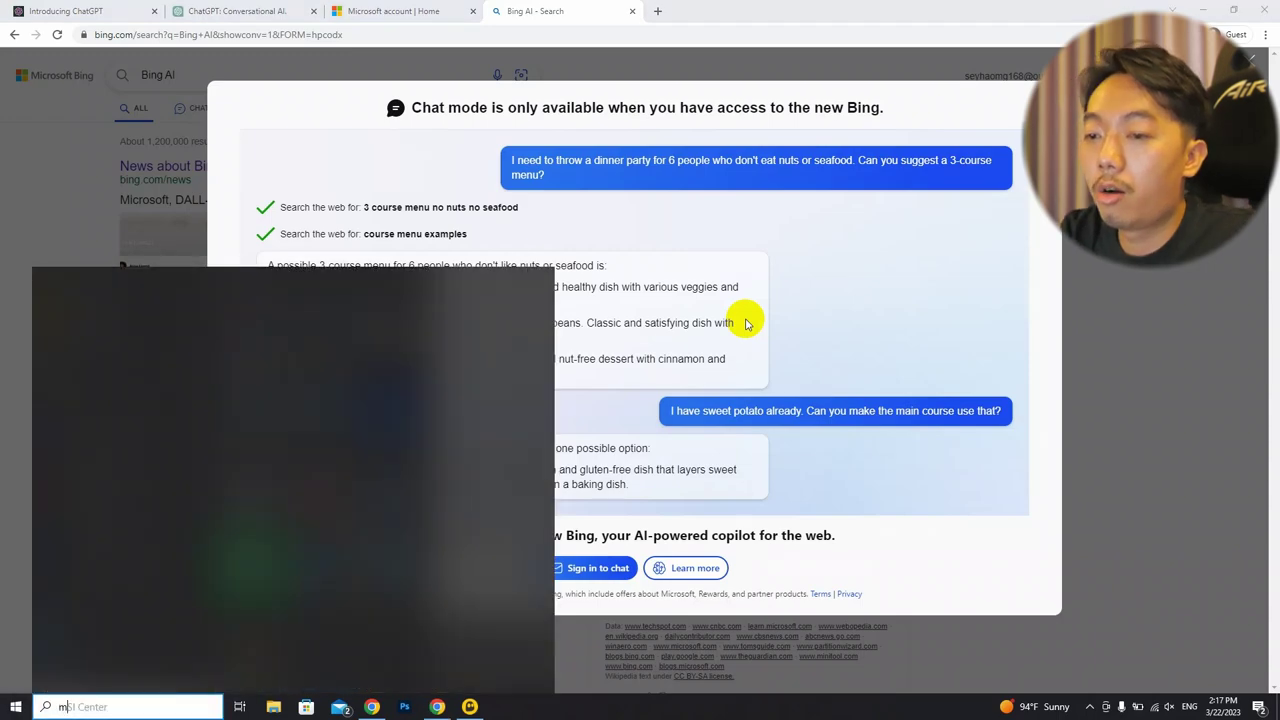
type("edge")
key("Return")
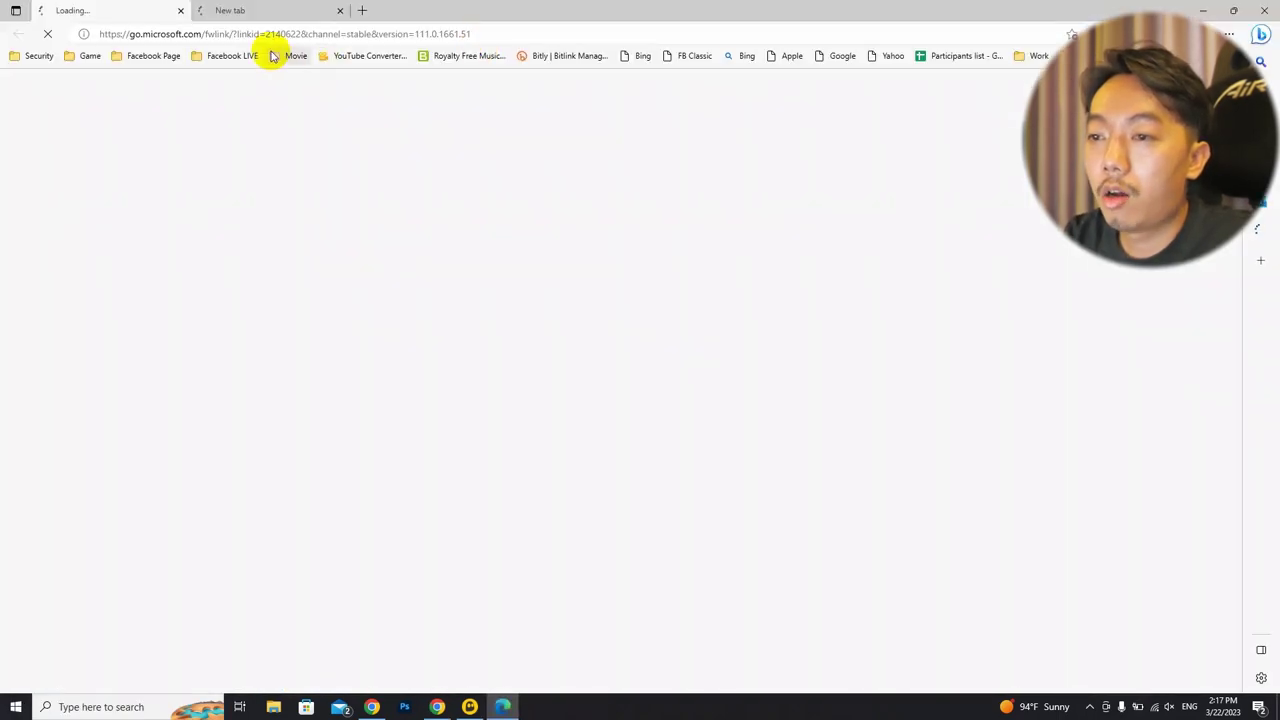
Load Bing in Edge, close the extra tab, decline the default-browser prompt, and open Chat
left_click(271, 36)
type("bing.com")
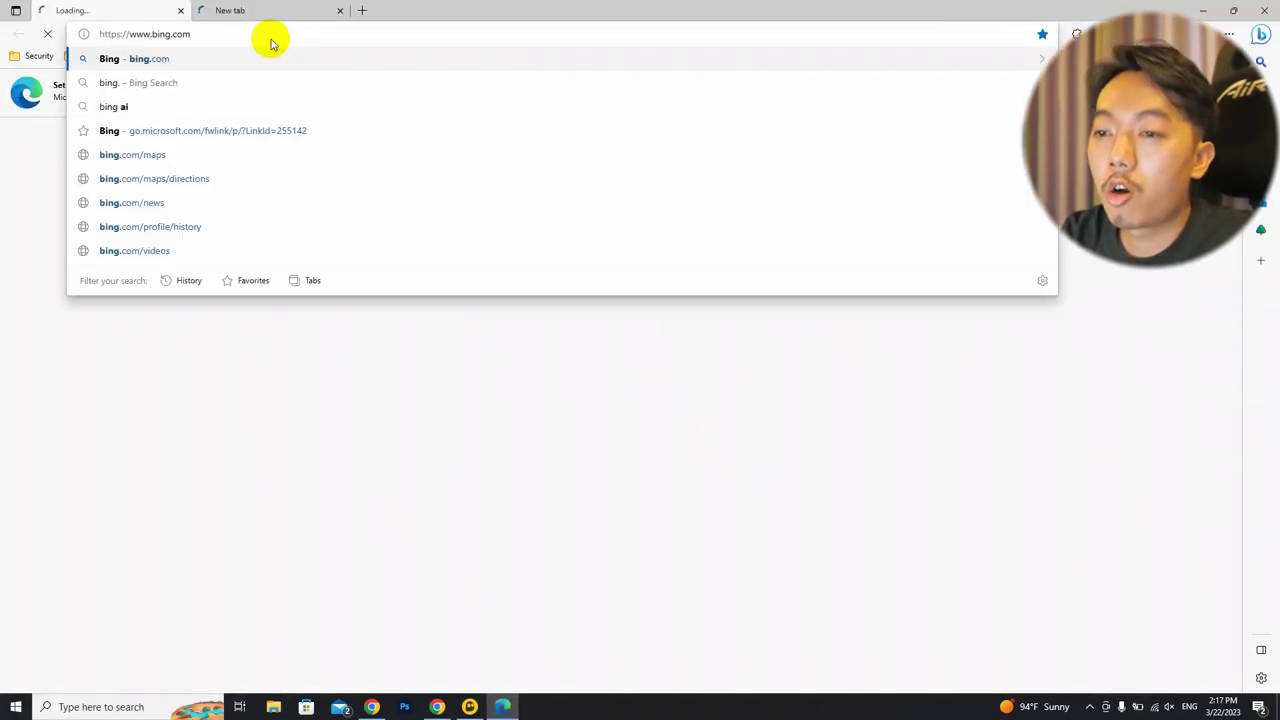
key("Return")
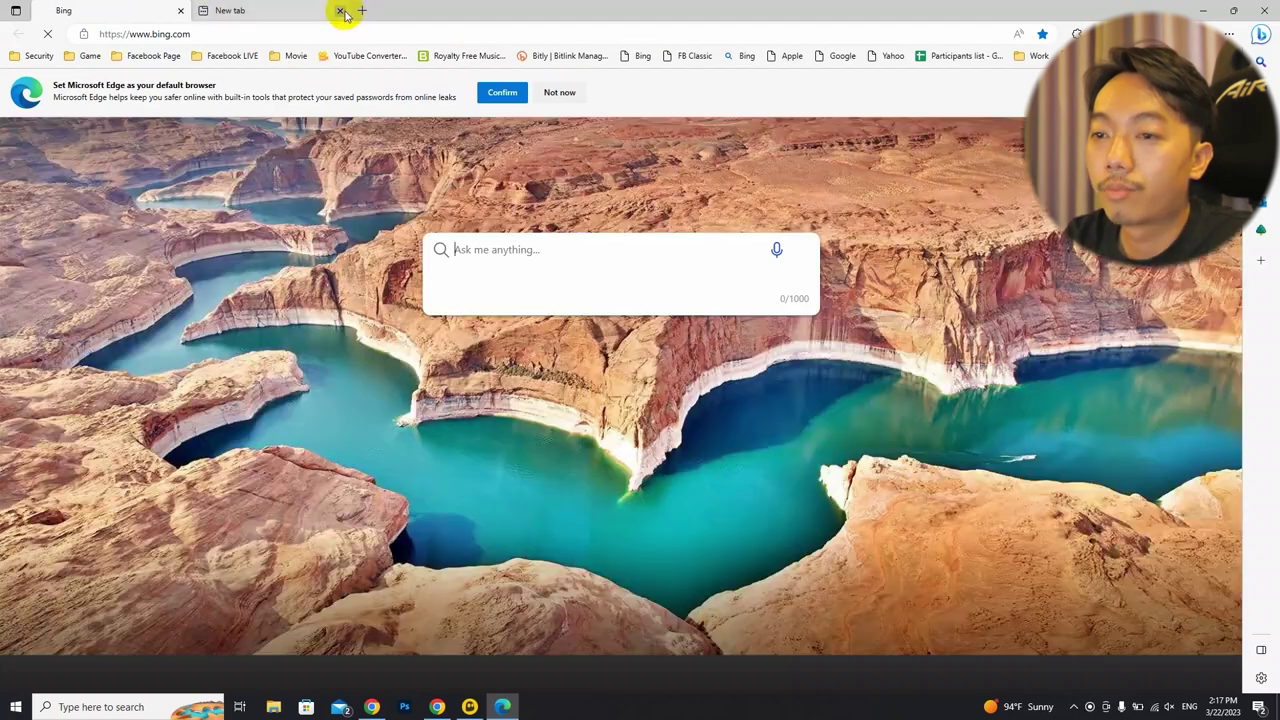
left_click(341, 10)
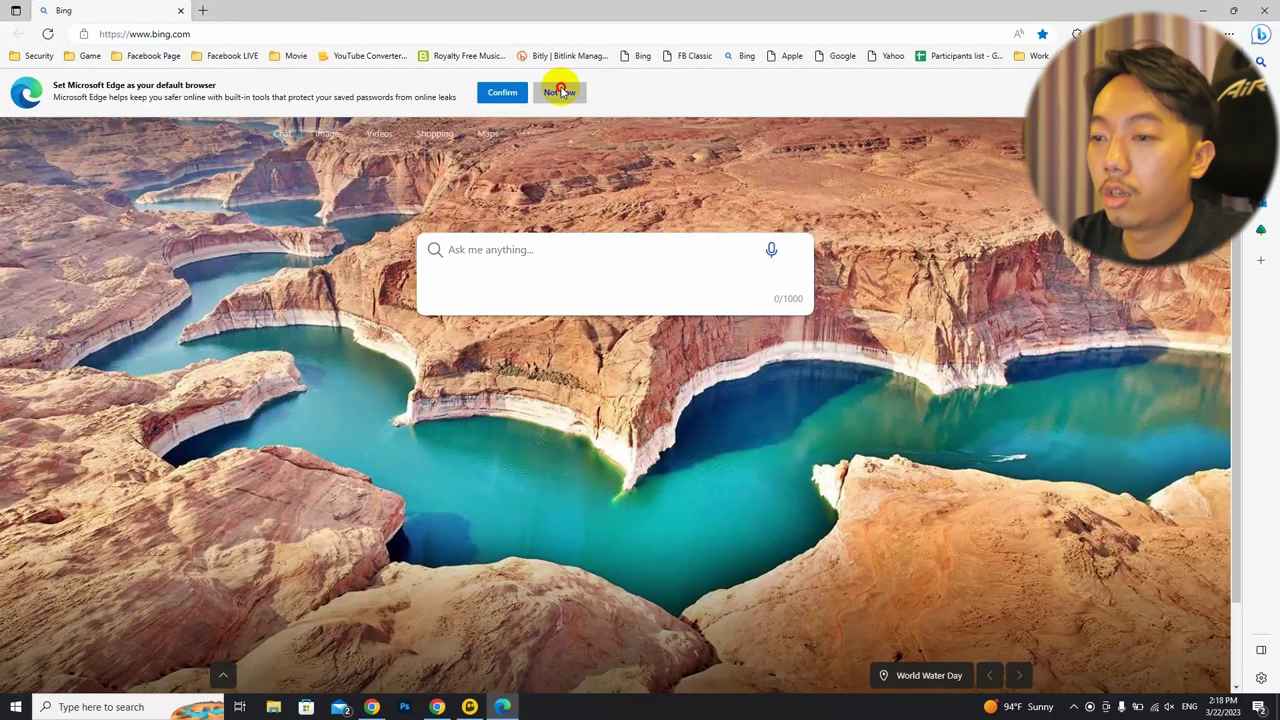
left_click(561, 91)
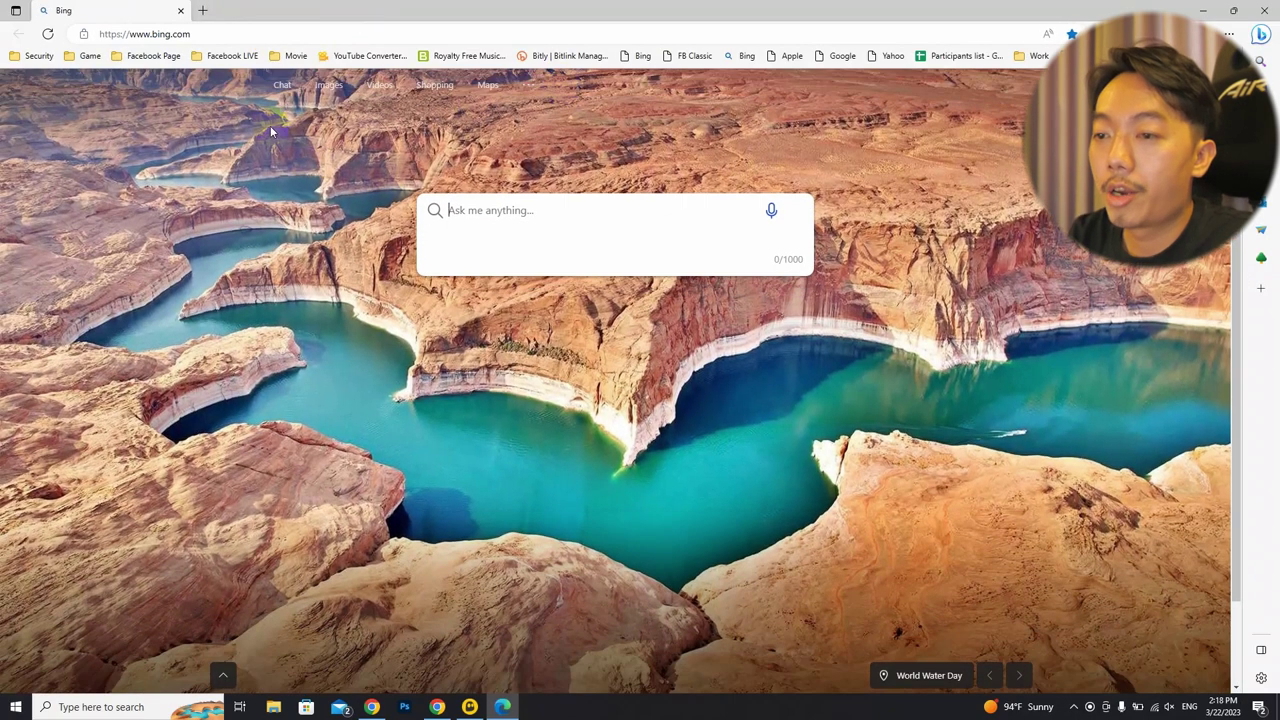
left_click(283, 86)
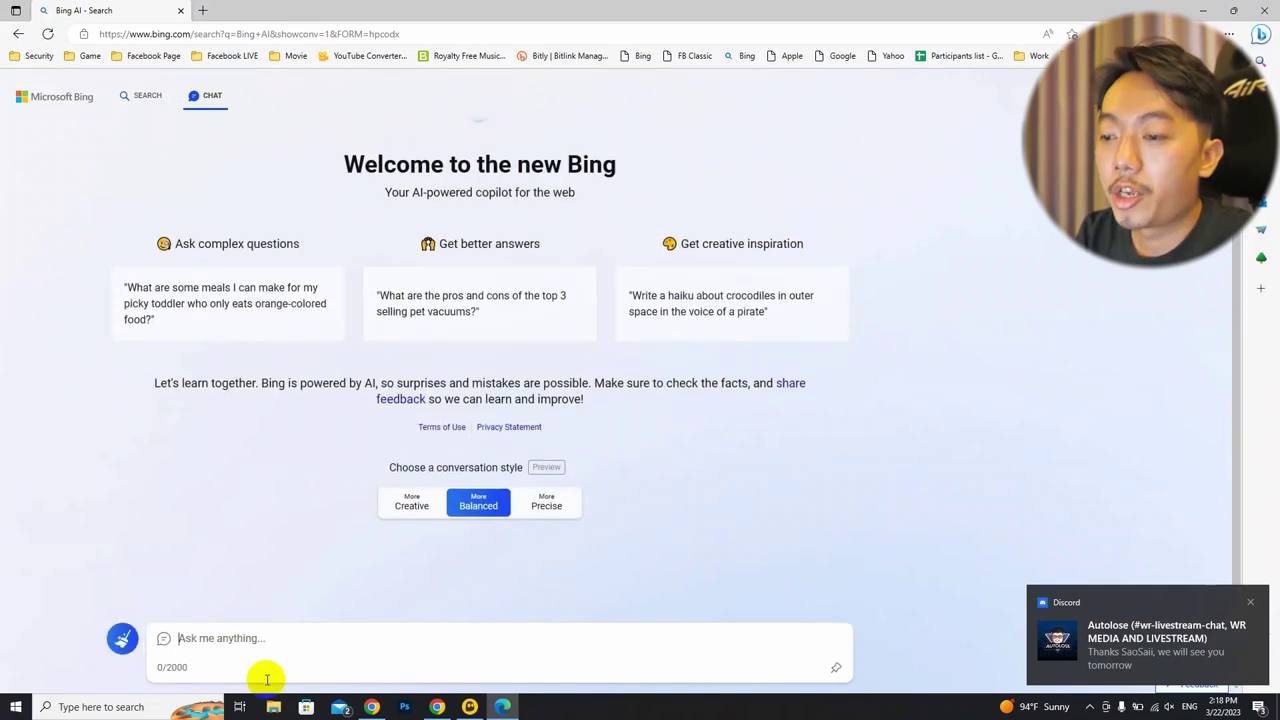
In Creative style, ask Bing Chat 'How to be professional a video creator?'
left_click(412, 502)
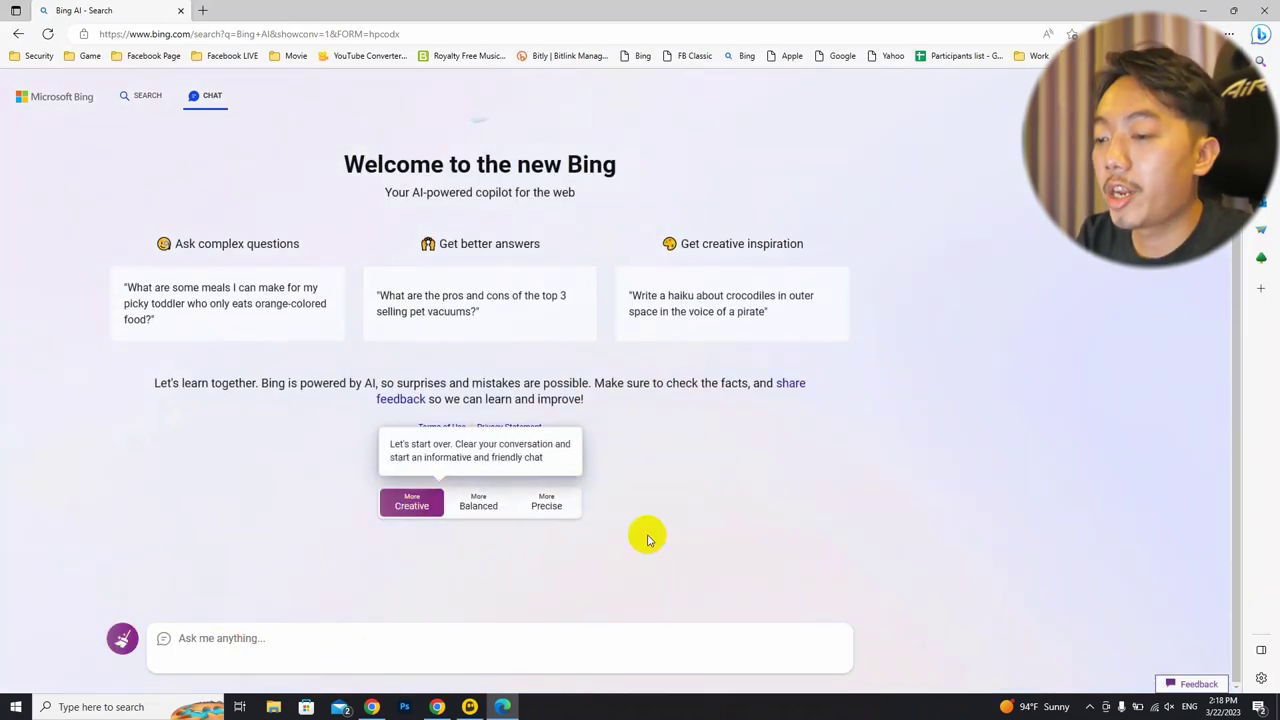
left_click(391, 643)
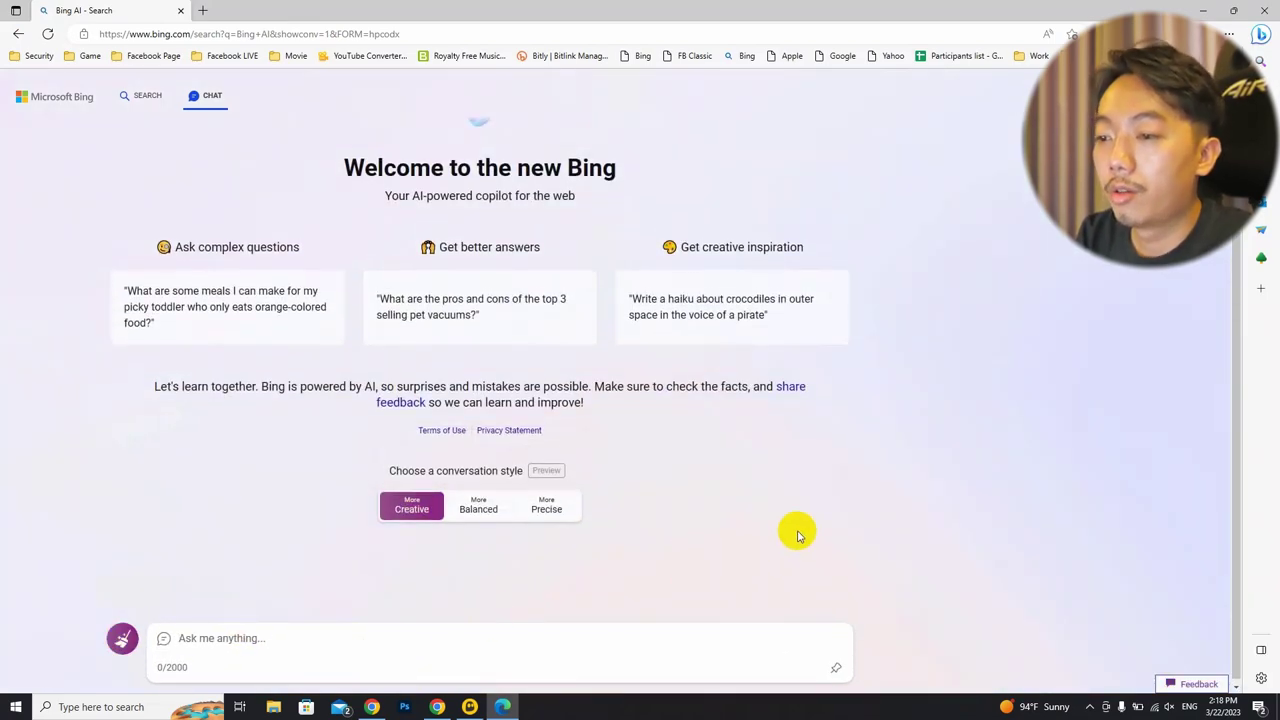
type("How to ")
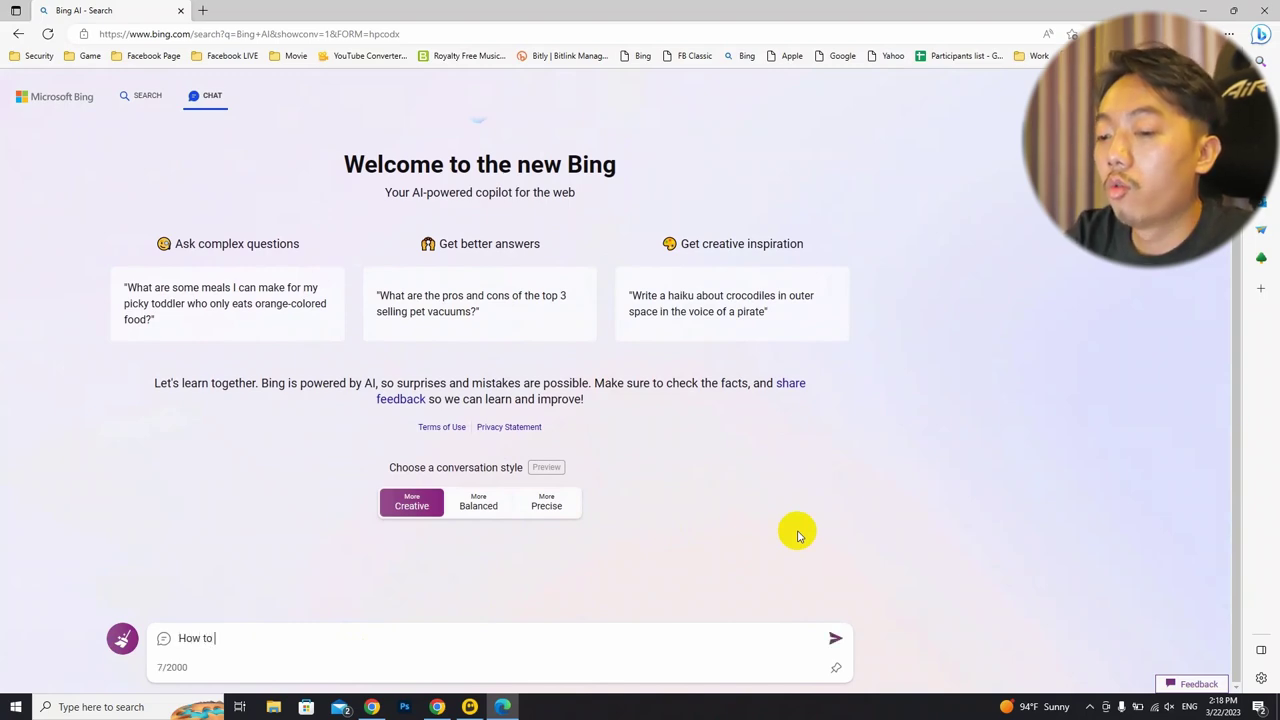
type("be pro")
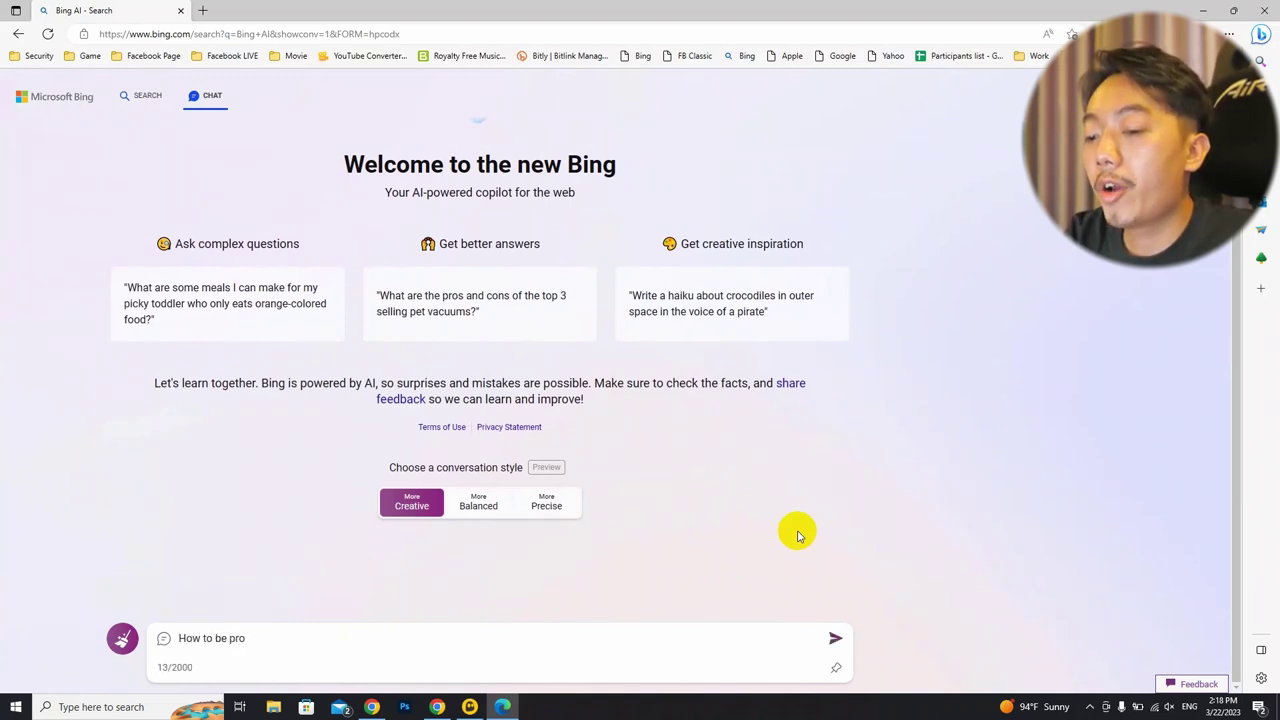
type("fessional ")
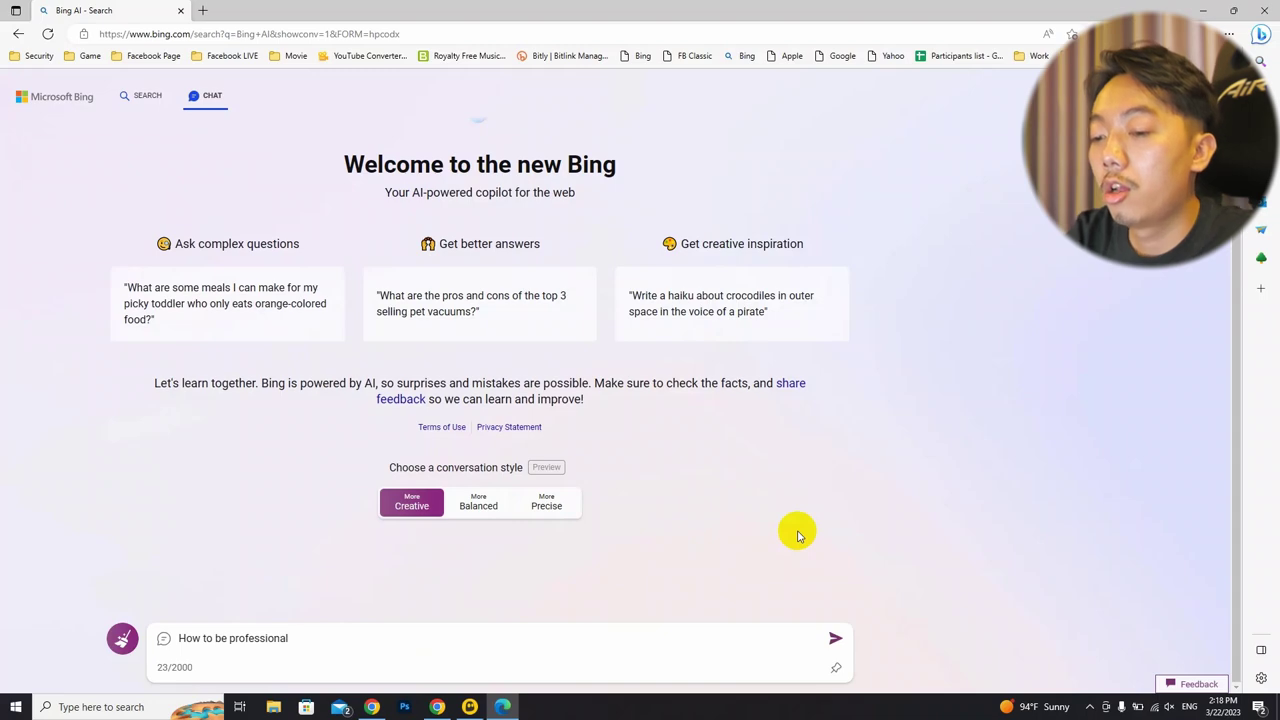
type("a ")
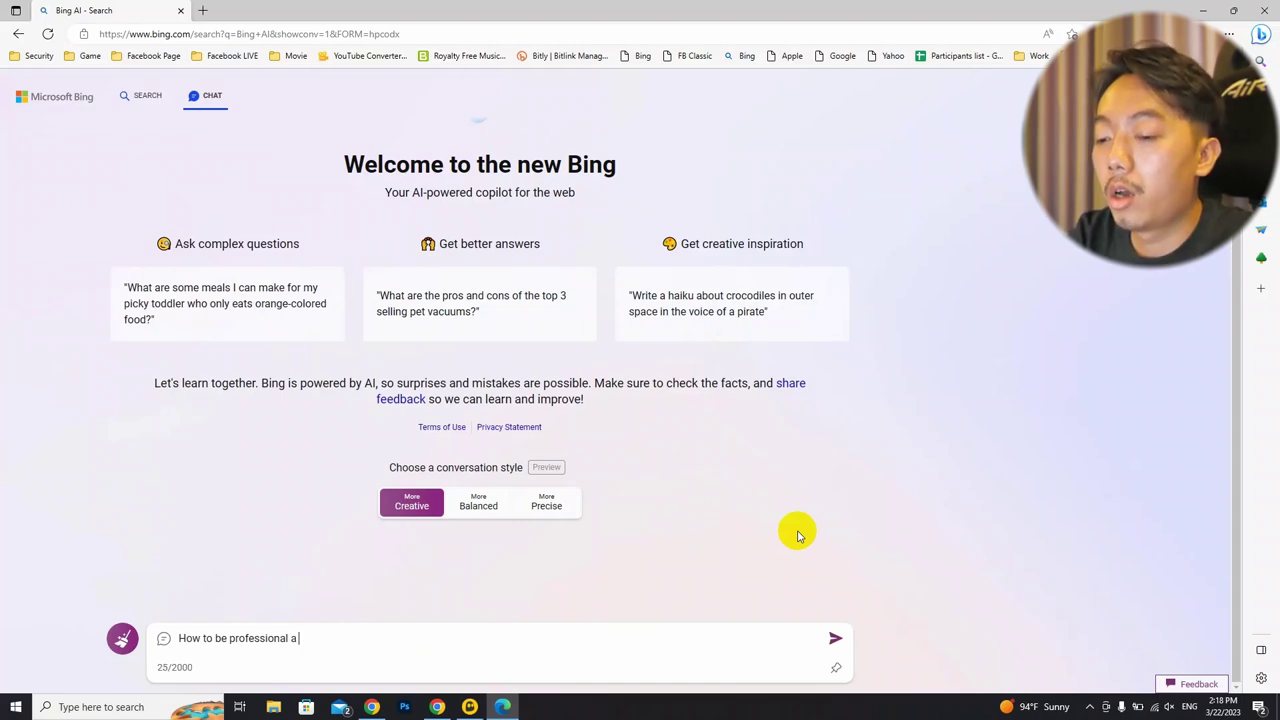
type("video creator")
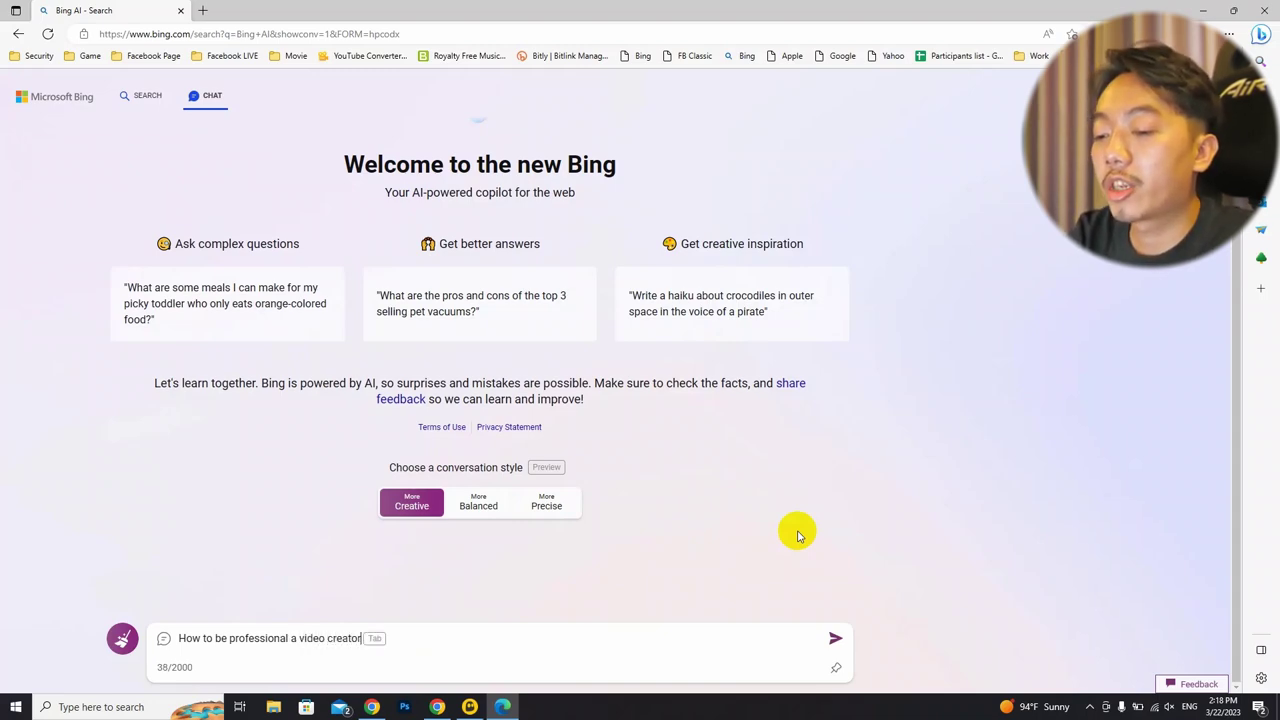
type("?")
key("Return")
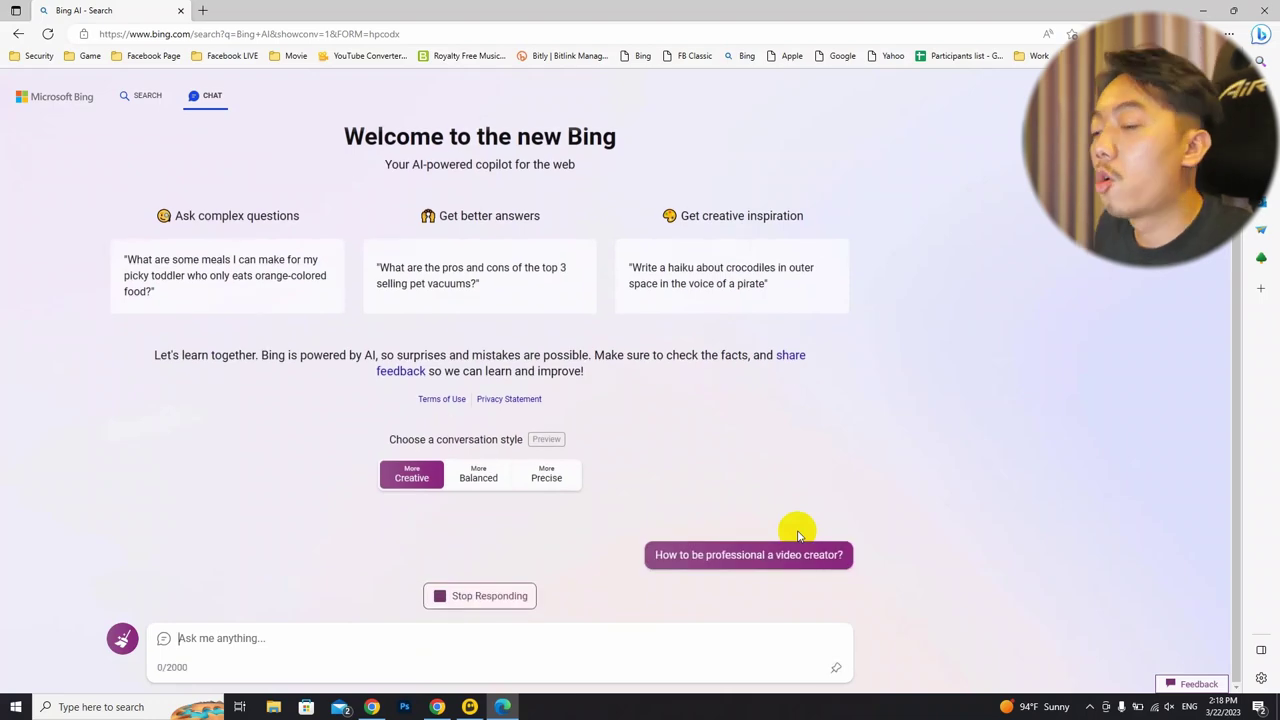